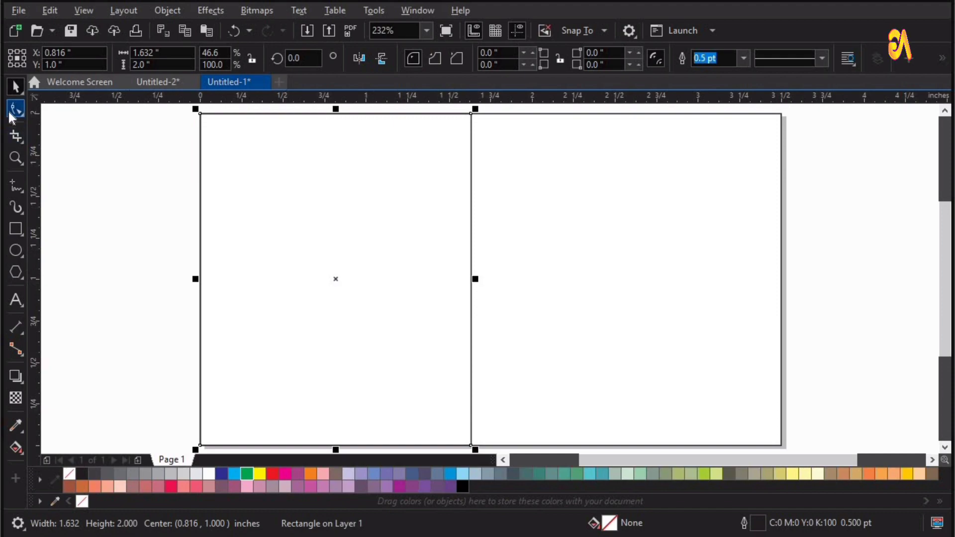
# Step: Convert the rectangle covering the left part of the card to curves so its nodes can be edited
pyautogui.click(11, 113)
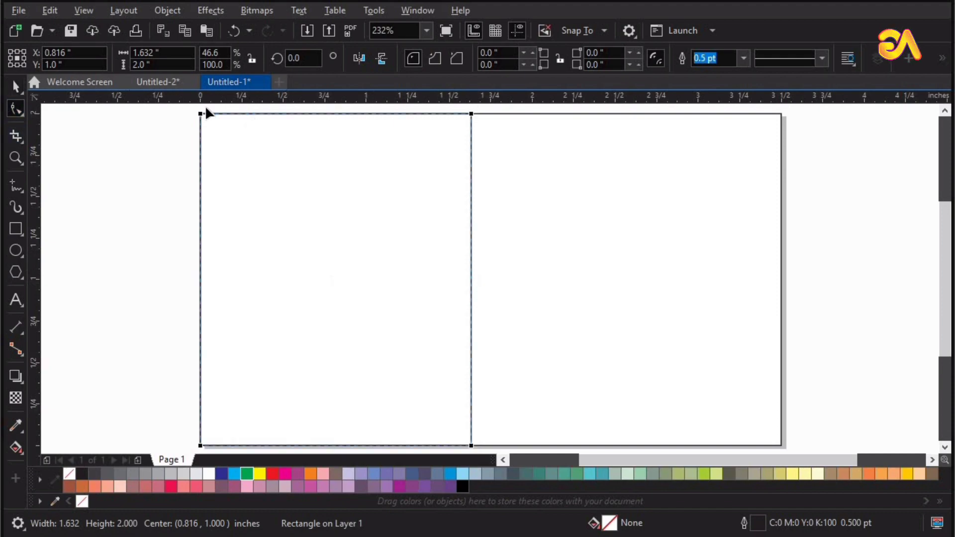
pyautogui.click(164, 11)
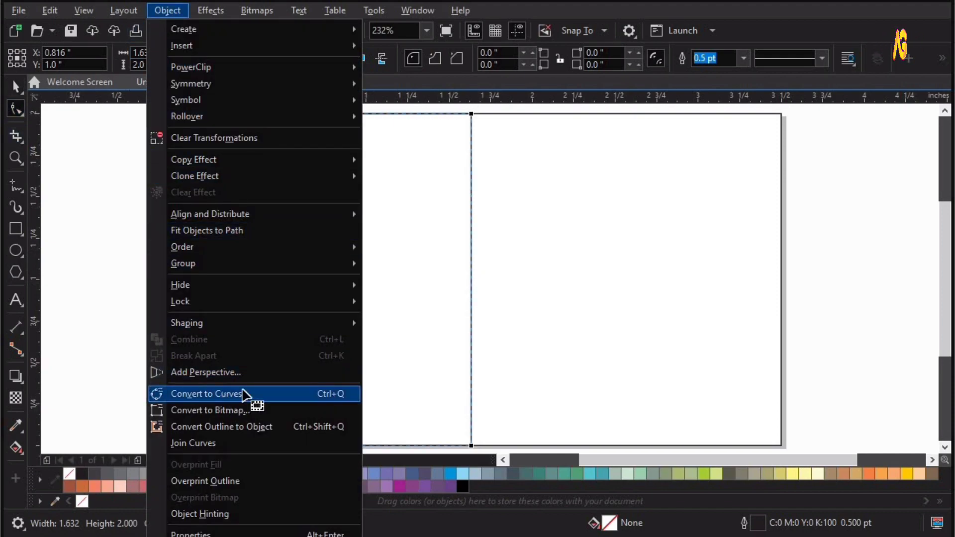
pyautogui.click(245, 394)
# Step: Turn the converted rectangle's right edge into a curved segment and bow it outward until the shape is about 2.04 inches wide
pyautogui.moveTo(515, 347); pyautogui.dragTo(517, 422)
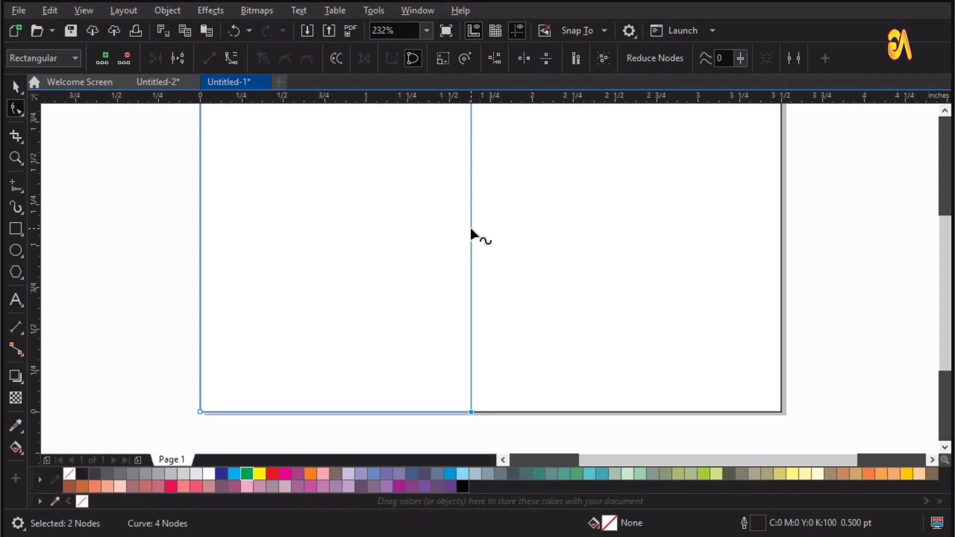
pyautogui.scroll(1, 470, 230)
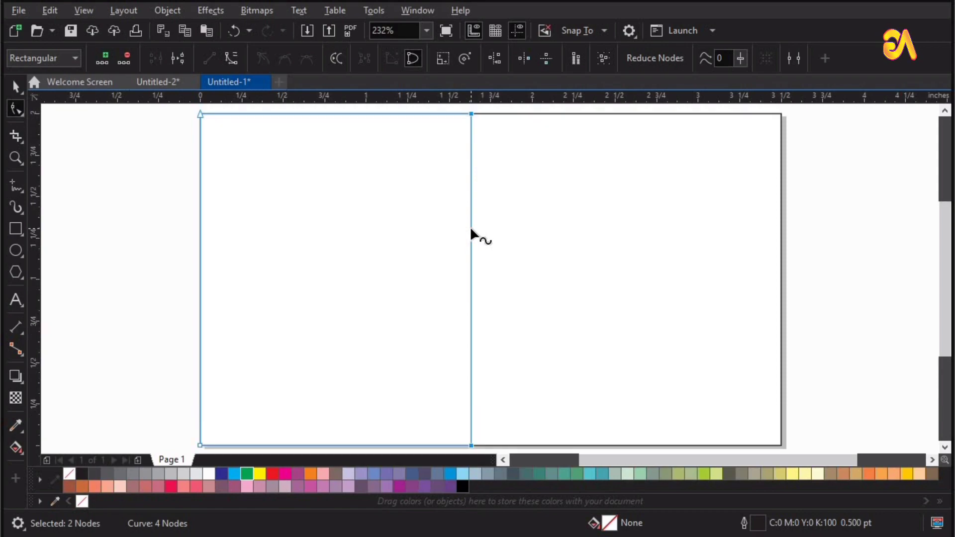
pyautogui.click(230, 58)
pyautogui.click(470, 267)
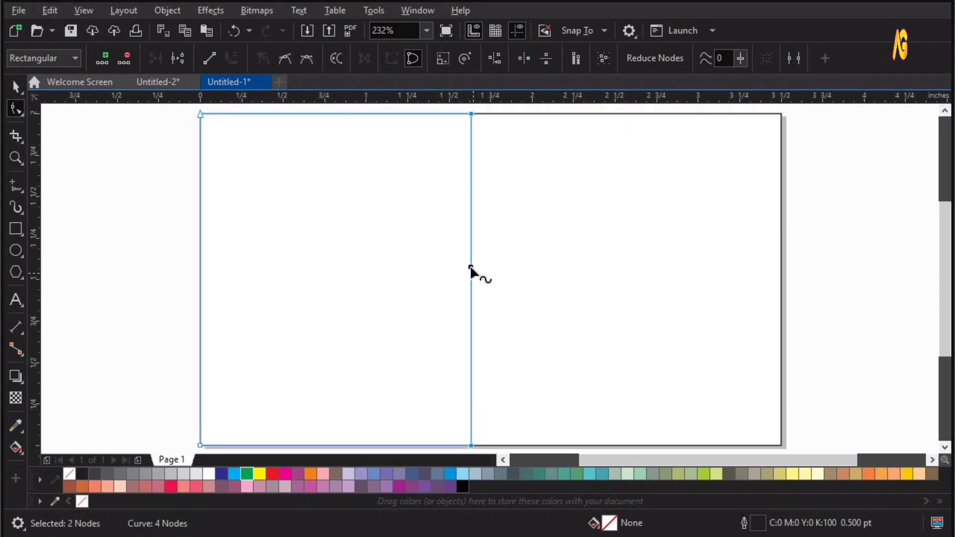
pyautogui.click(577, 33)
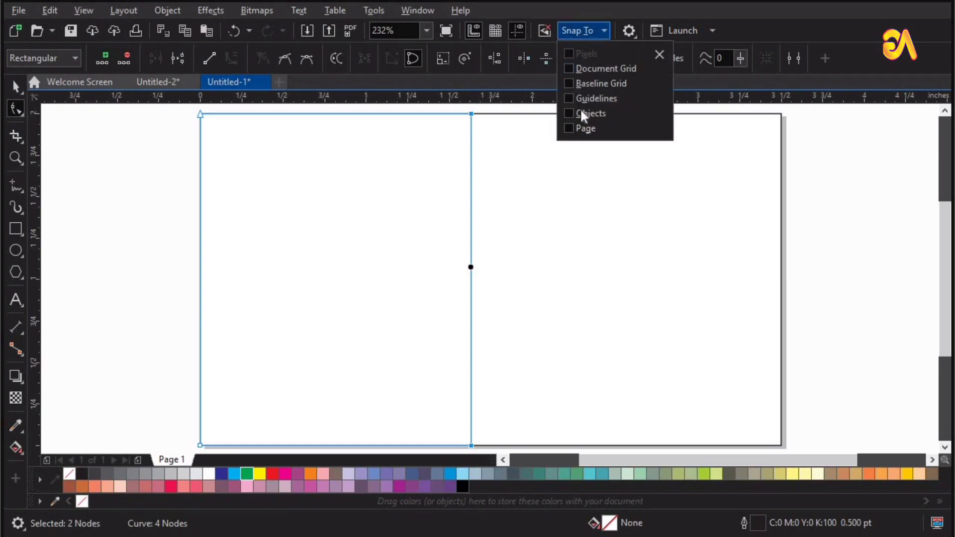
pyautogui.click(471, 271)
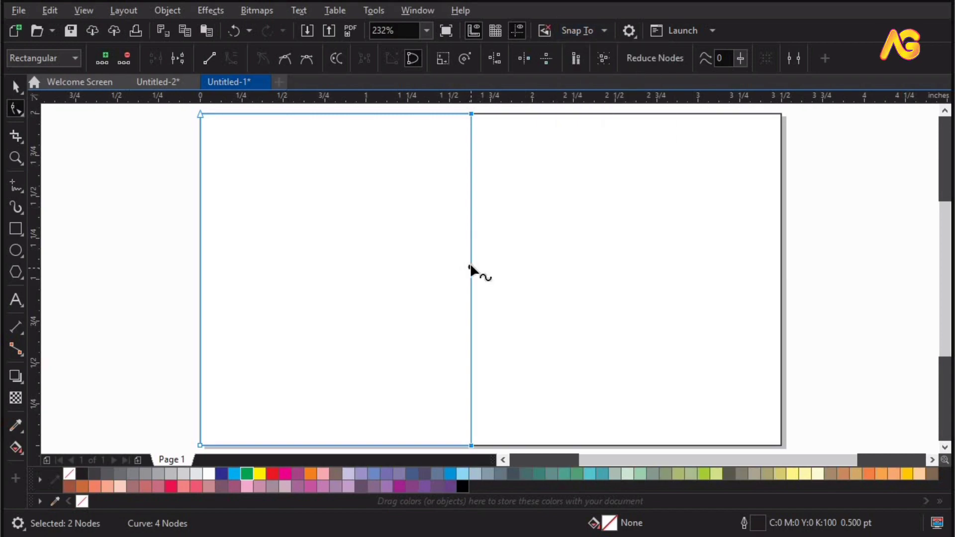
pyautogui.moveTo(470, 272); pyautogui.dragTo(534, 273)
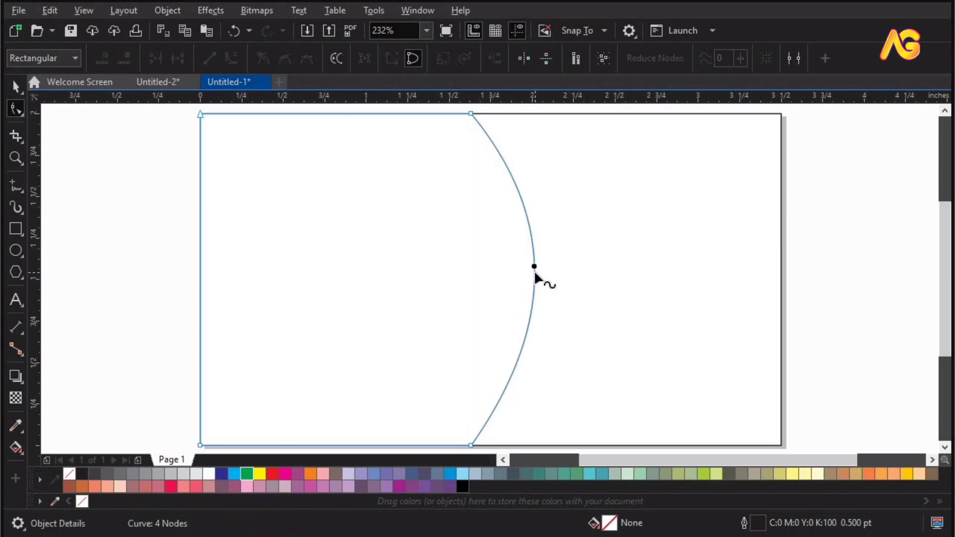
pyautogui.press('space')
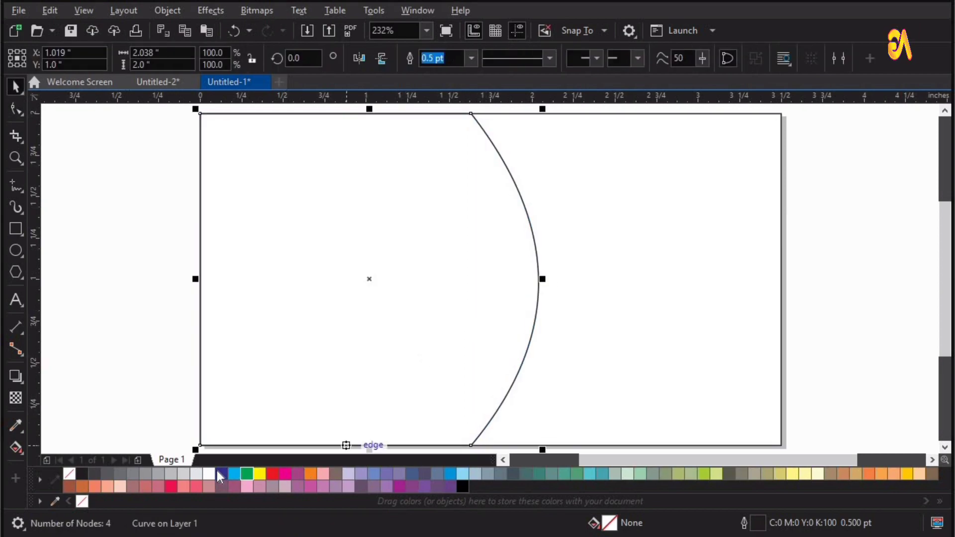
# Step: Fill both the card-sized rectangle and the bowed shape with white
pyautogui.click(650, 255)
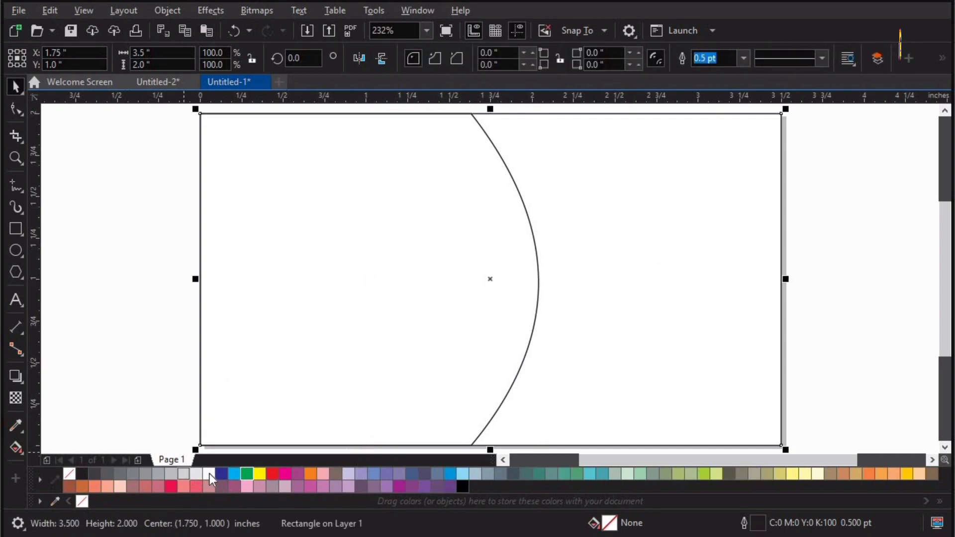
pyautogui.click(262, 445)
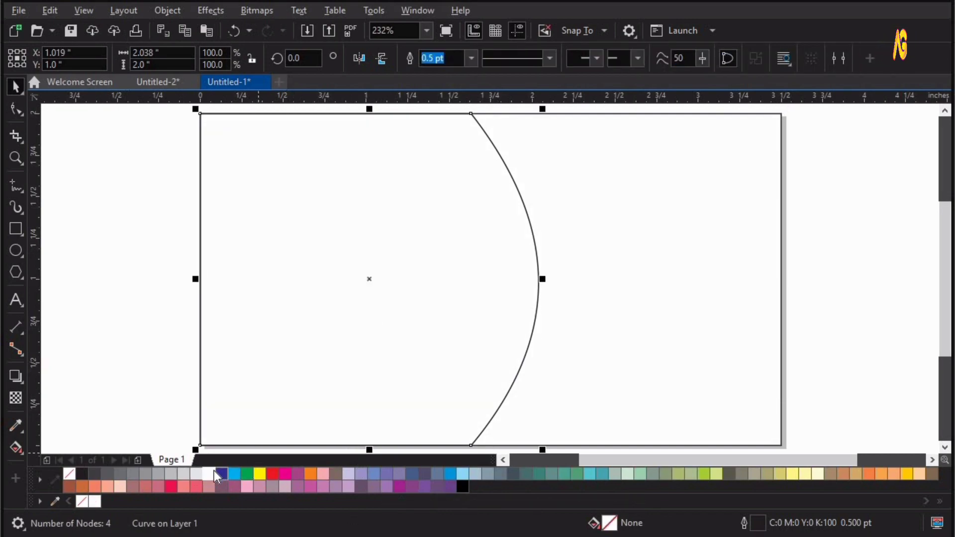
pyautogui.click(214, 471)
# Step: Place a copy of the bowed shape about 0.09 inch to the left and fill the copy with black
pyautogui.moveTo(429, 348); pyautogui.dragTo(414, 347)
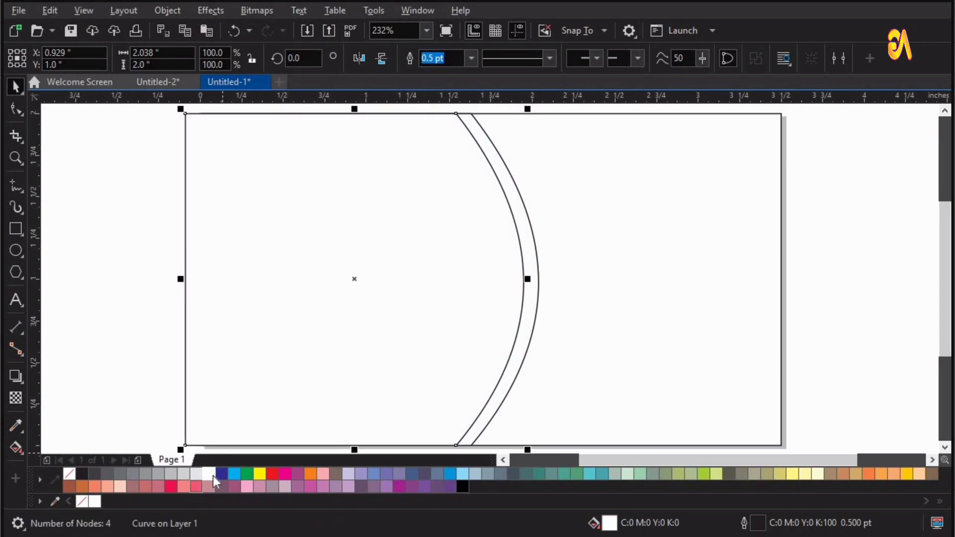
pyautogui.click(85, 475)
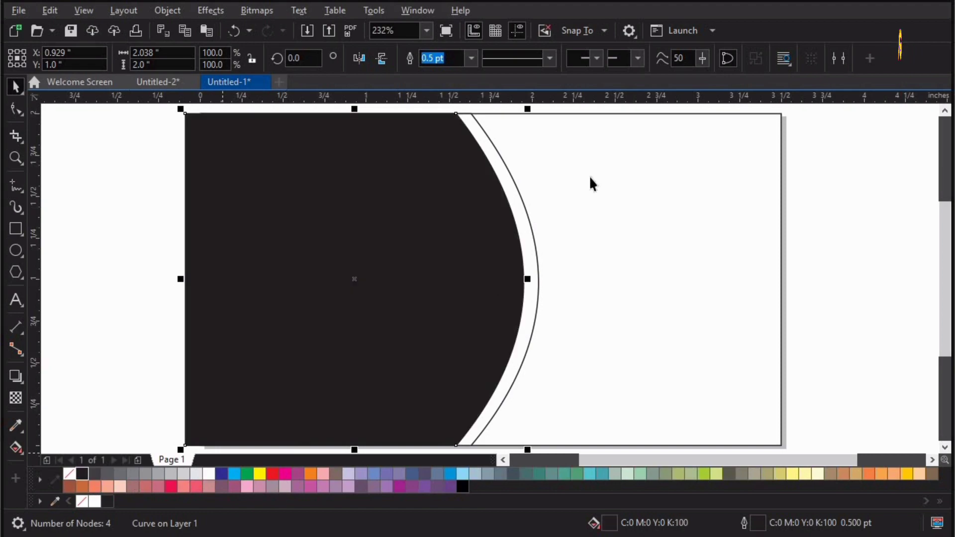
pyautogui.click(531, 242)
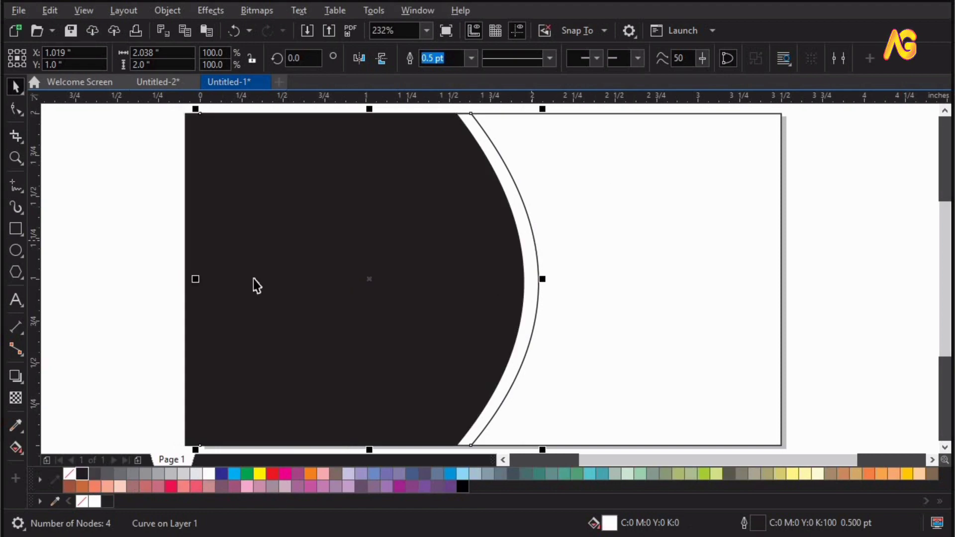
pyautogui.click(142, 203)
# Step: Draw a narrow horizontal rectangle across the upper part of the card, beside the bowed shape
pyautogui.scroll(-2, 151, 202)
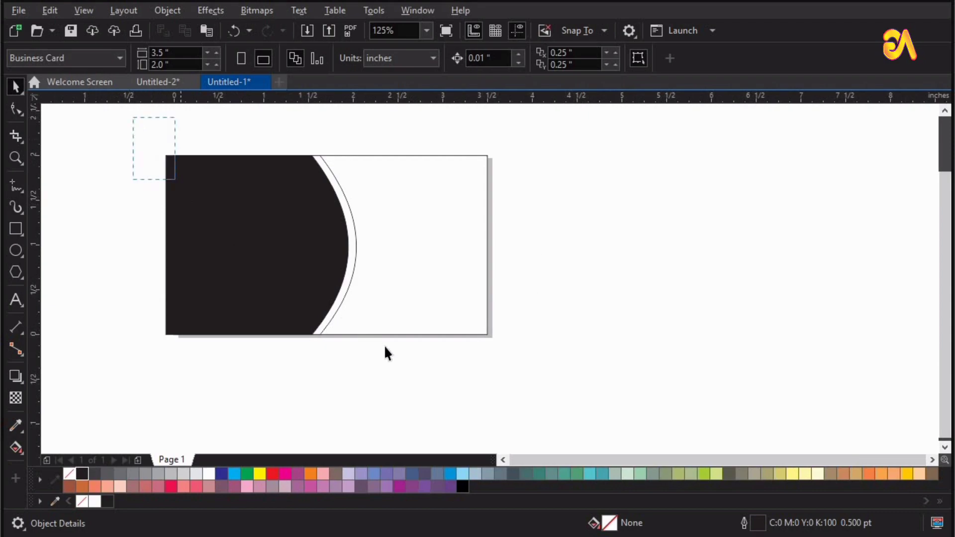
pyautogui.moveTo(385, 347); pyautogui.dragTo(396, 356)
pyautogui.press('z')
pyautogui.moveTo(141, 126); pyautogui.dragTo(550, 375)
pyautogui.click(102, 241)
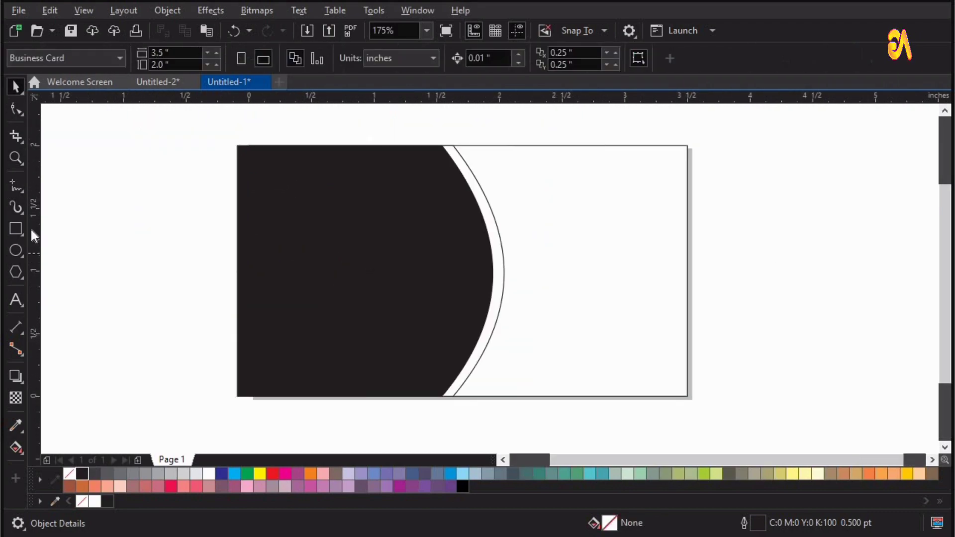
pyautogui.click(16, 230)
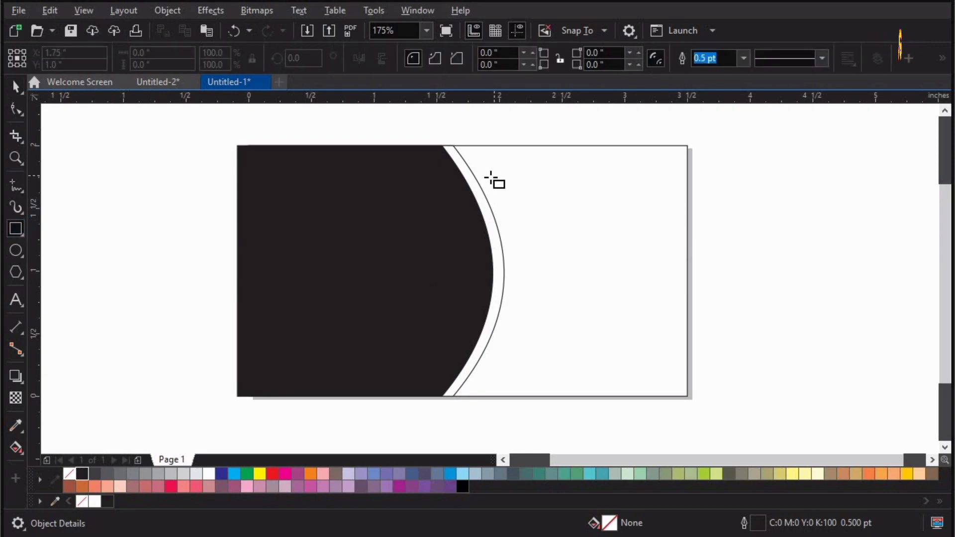
pyautogui.moveTo(490, 177); pyautogui.dragTo(664, 207)
pyautogui.press('space')
# Step: Duplicate the card-sized white rectangle in place and resize the copy to 3.3 by 1.75 inches
pyautogui.click(670, 151)
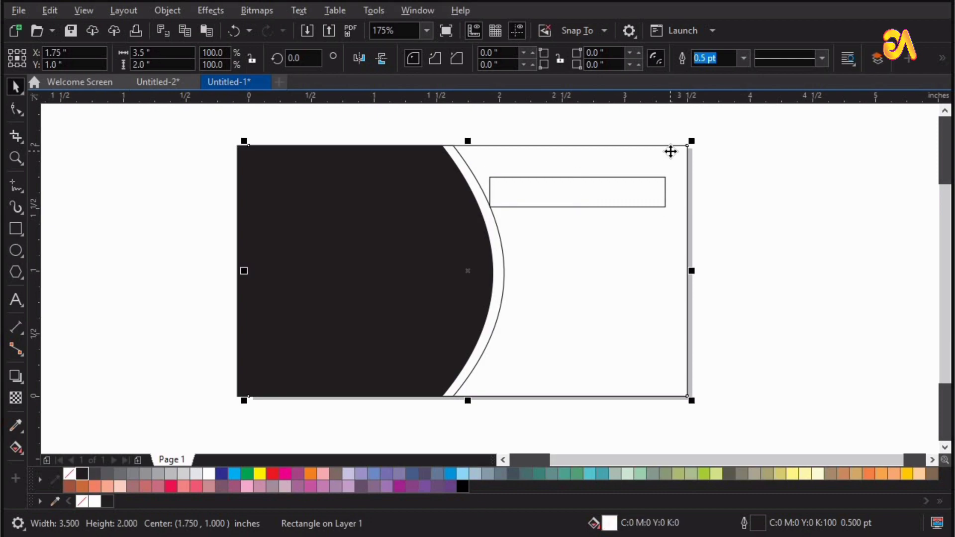
pyautogui.rightClick(670, 151)
pyautogui.click(710, 215)
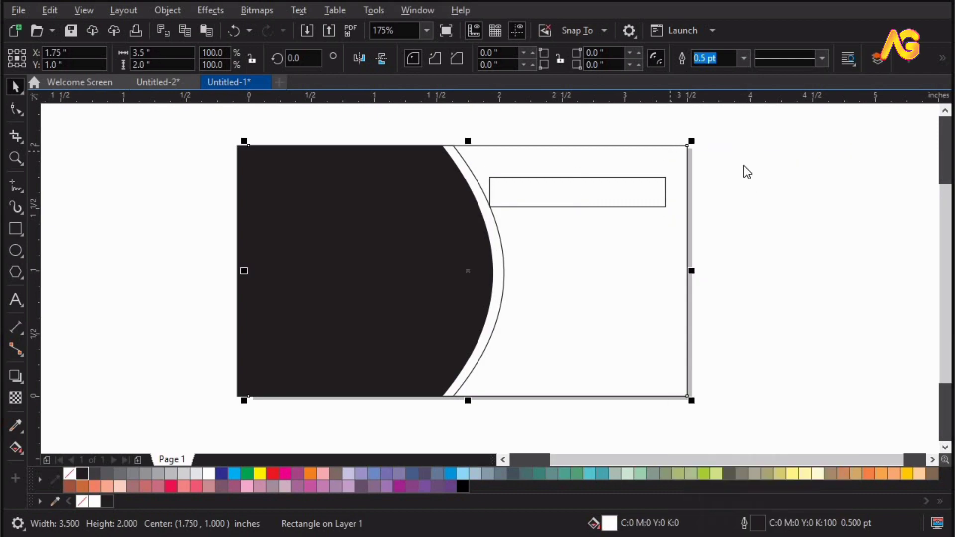
pyautogui.rightClick(738, 145)
pyautogui.click(770, 257)
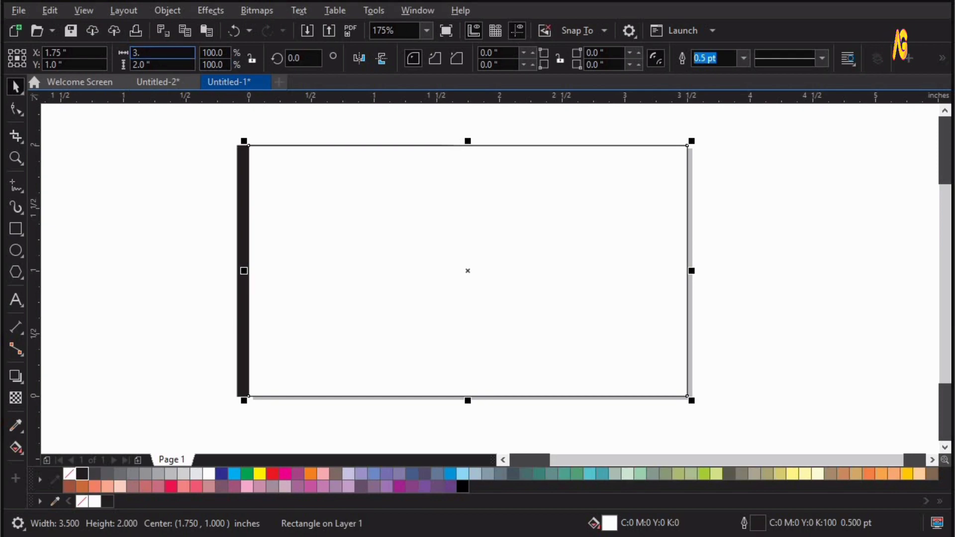
pyautogui.write('3.3')
pyautogui.press('Tab')
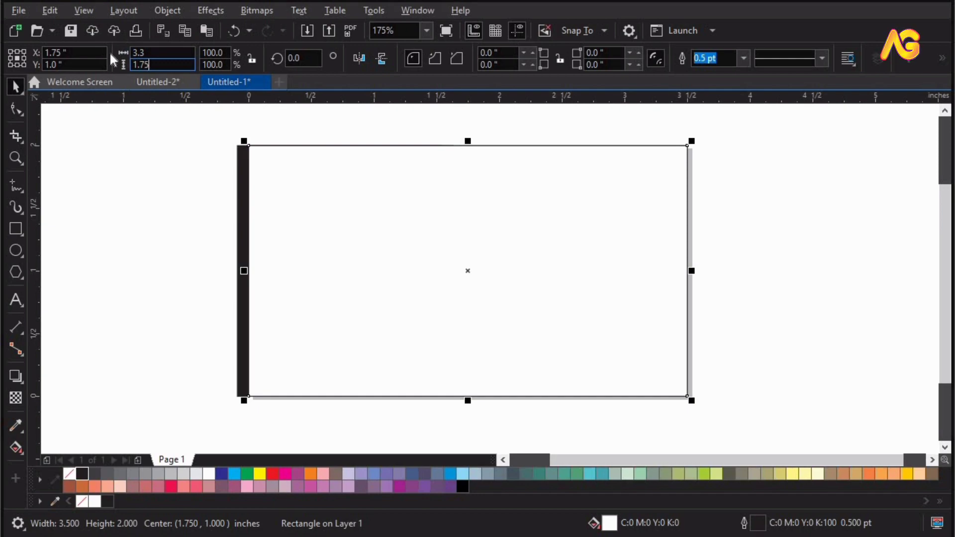
pyautogui.press('Return')
pyautogui.click(819, 183)
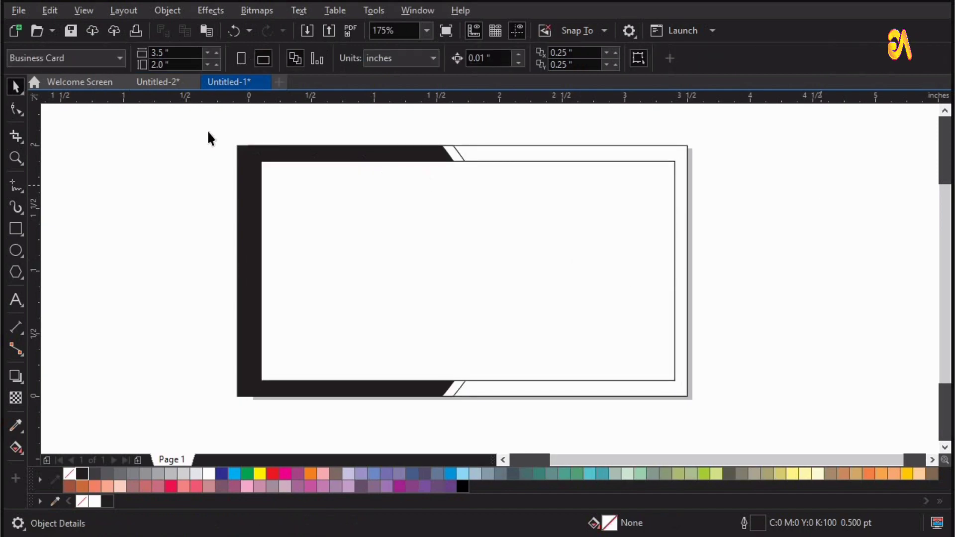
# Step: Bring the black and white bowed shapes to the front, above the inner rectangle
pyautogui.moveTo(480, 351); pyautogui.dragTo(566, 419)
pyautogui.moveTo(254, 279); pyautogui.dragTo(375, 271)
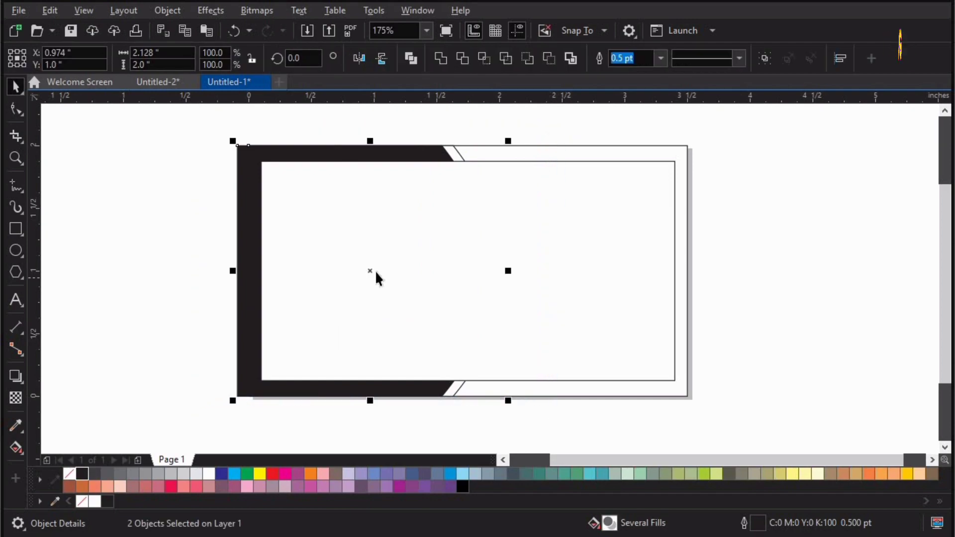
pyautogui.rightClick(375, 272)
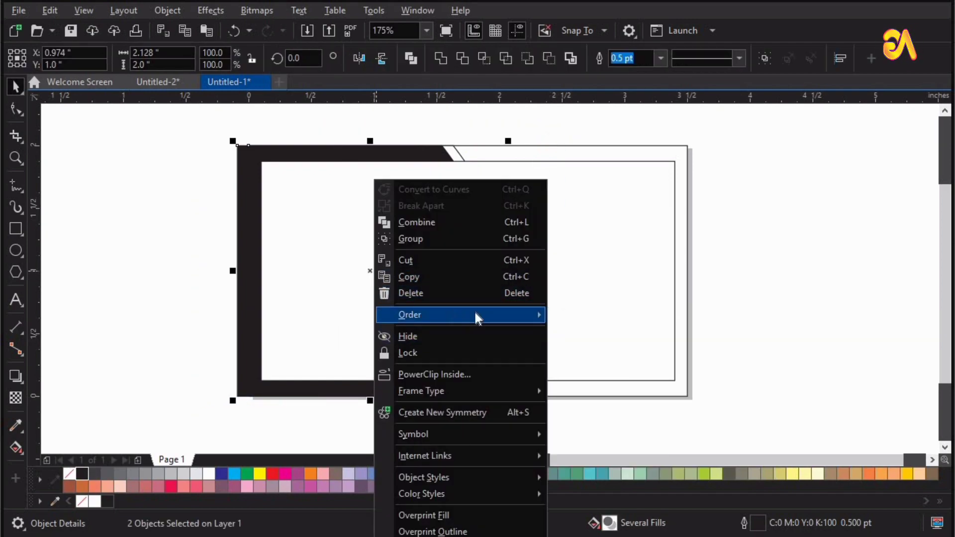
pyautogui.moveTo(477, 318)
pyautogui.click(693, 389)
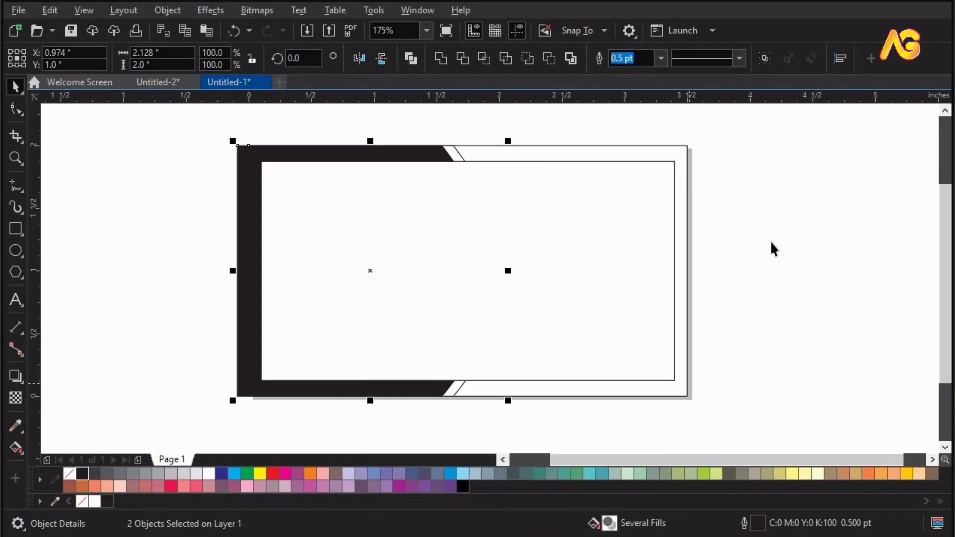
pyautogui.press('Escape')
pyautogui.moveTo(515, 120); pyautogui.dragTo(185, 402)
pyautogui.hotkey('shift', 'pageup')
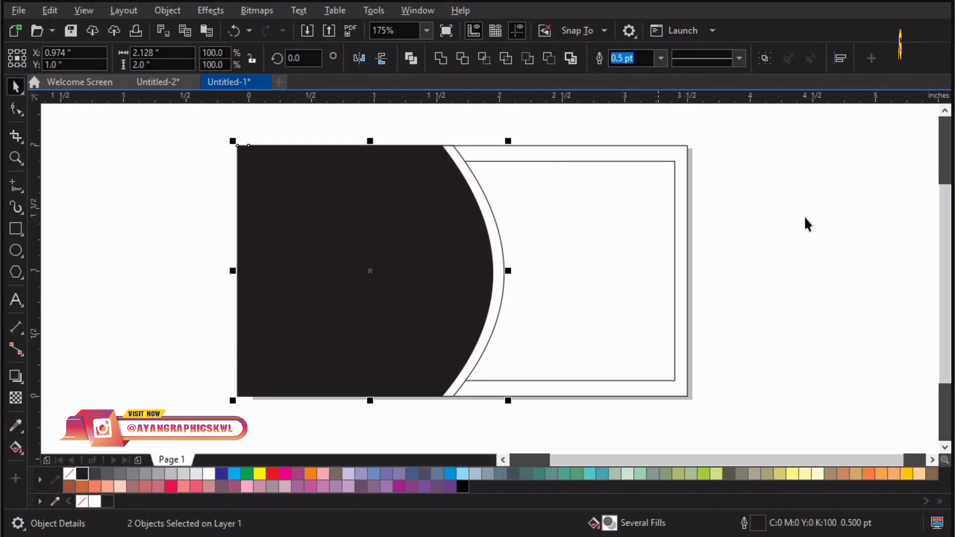
pyautogui.press('Escape')
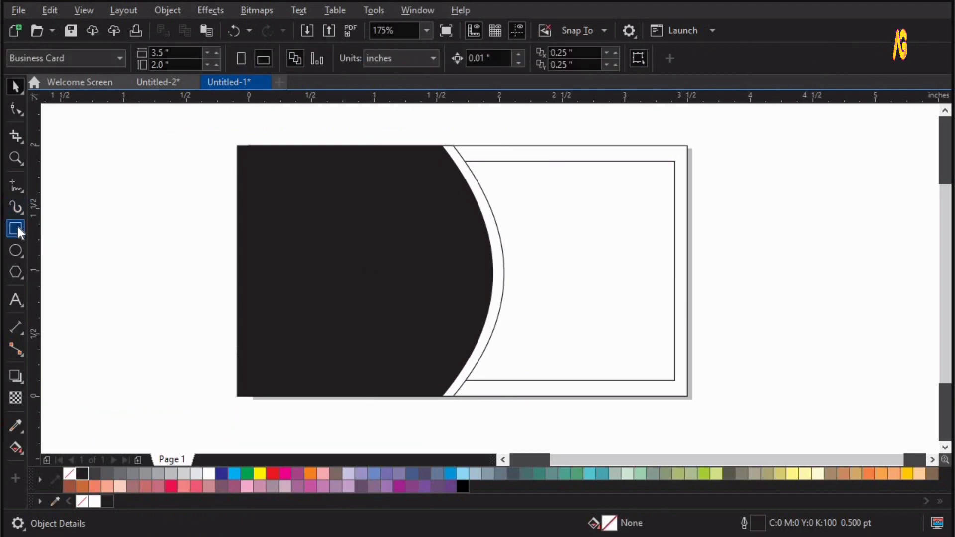
# Step: Draw a bar about 0.24 inch high near the card's upper right and extend it over the bowed shapes to about 1.71 inches wide
pyautogui.click(17, 228)
pyautogui.moveTo(509, 177); pyautogui.dragTo(665, 207)
pyautogui.press('z')
pyautogui.moveTo(308, 135); pyautogui.dragTo(922, 358)
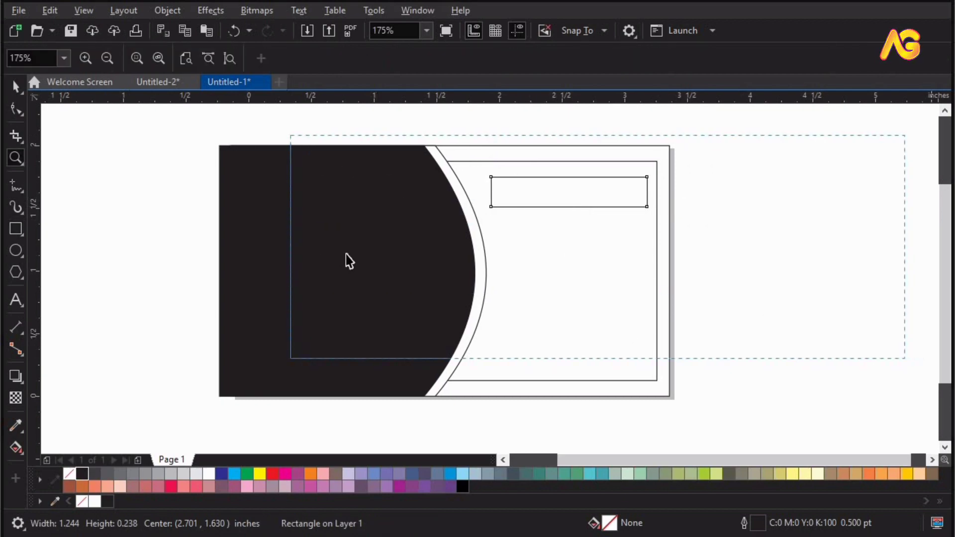
pyautogui.press('space')
pyautogui.moveTo(283, 203); pyautogui.dragTo(232, 203)
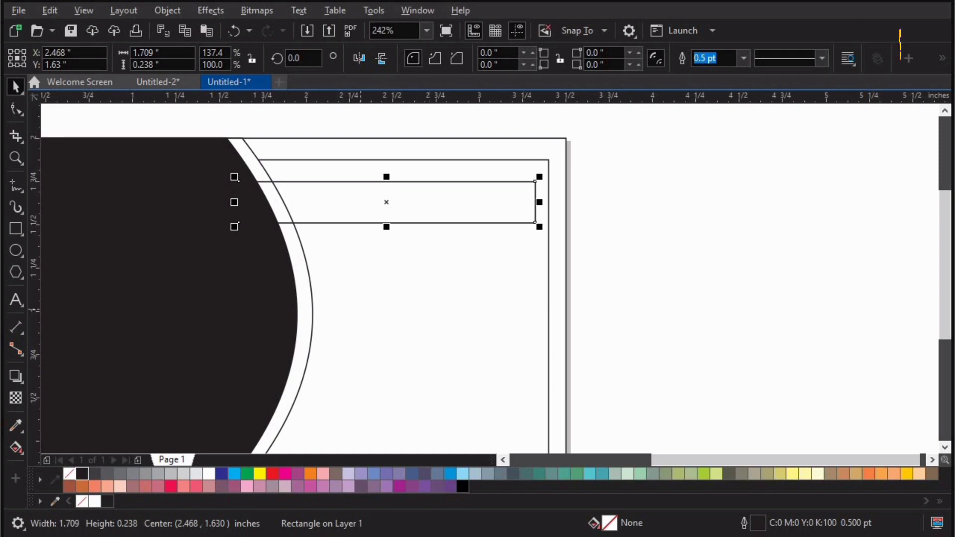
# Step: Fill the bar with black, remove its outline, and repeat it downward at about 0.36 inch spacing to make four bars
pyautogui.click(80, 474)
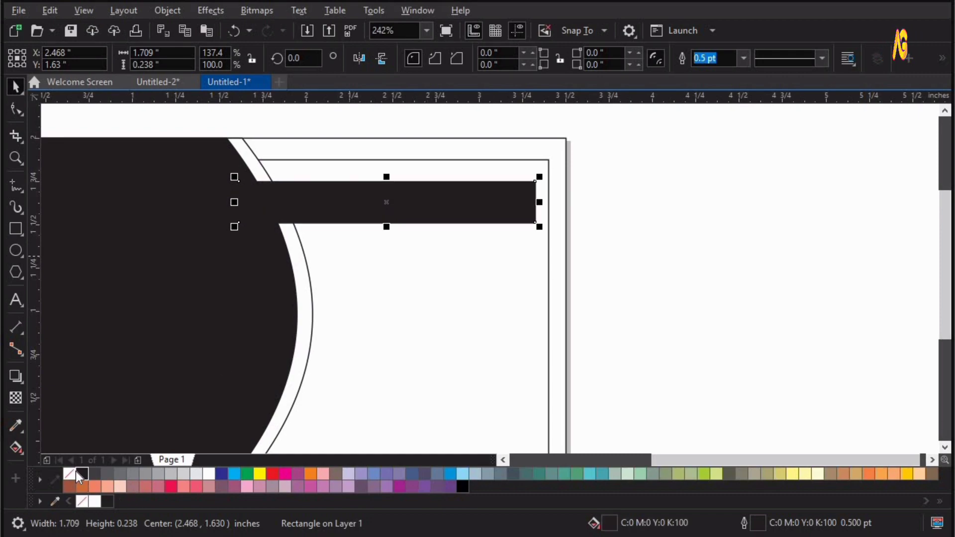
pyautogui.moveTo(386, 202); pyautogui.dragTo(384, 265)
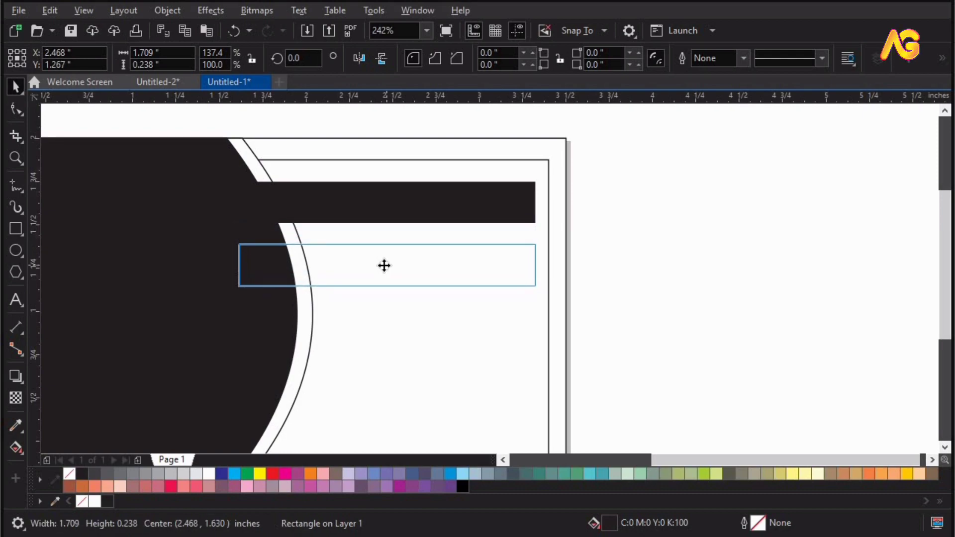
pyautogui.hotkey('ctrl', 'r')
pyautogui.hotkey('ctrl', 'r')
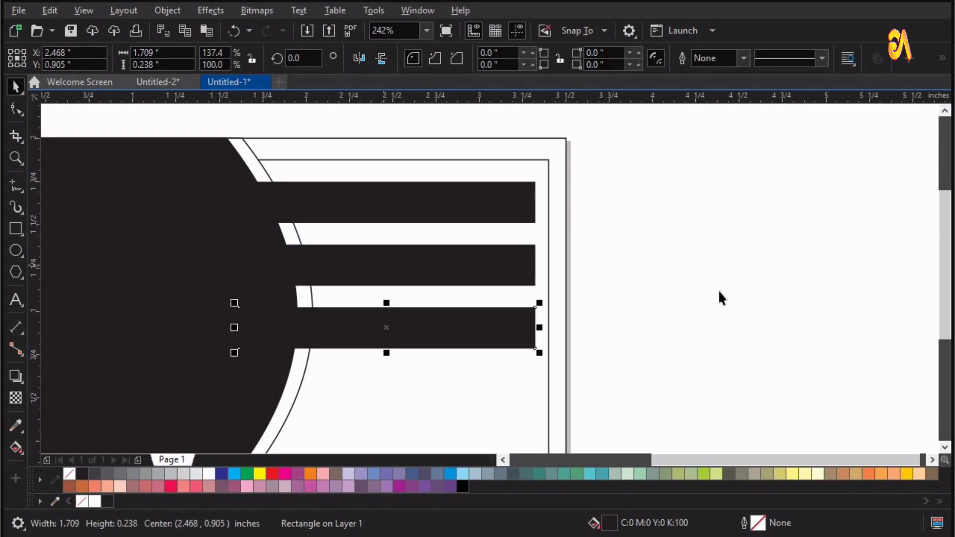
# Step: Select the stack of bars and stretch it downward to an overall height of about 1.45 inches
pyautogui.click(720, 287)
pyautogui.hotkey('shift', 'F4')
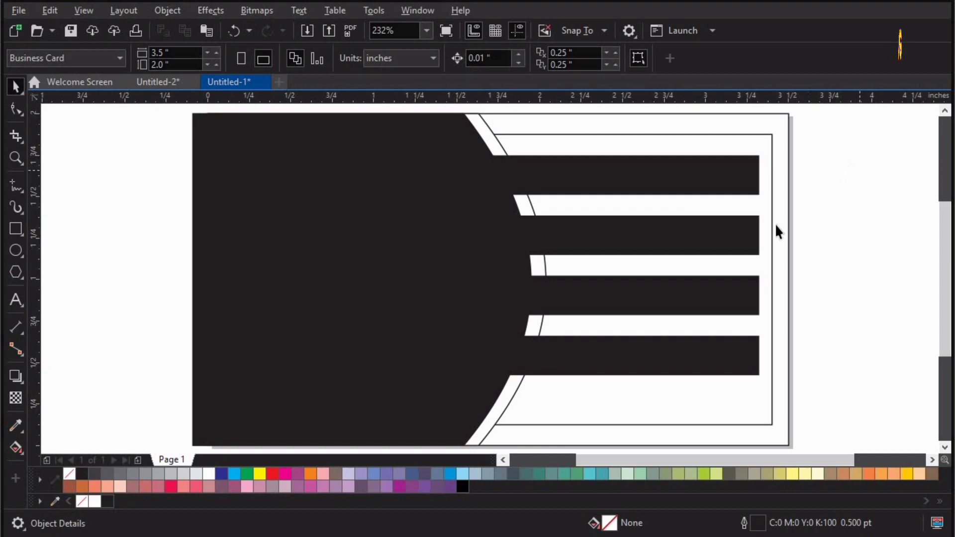
pyautogui.moveTo(893, 145); pyautogui.dragTo(547, 450)
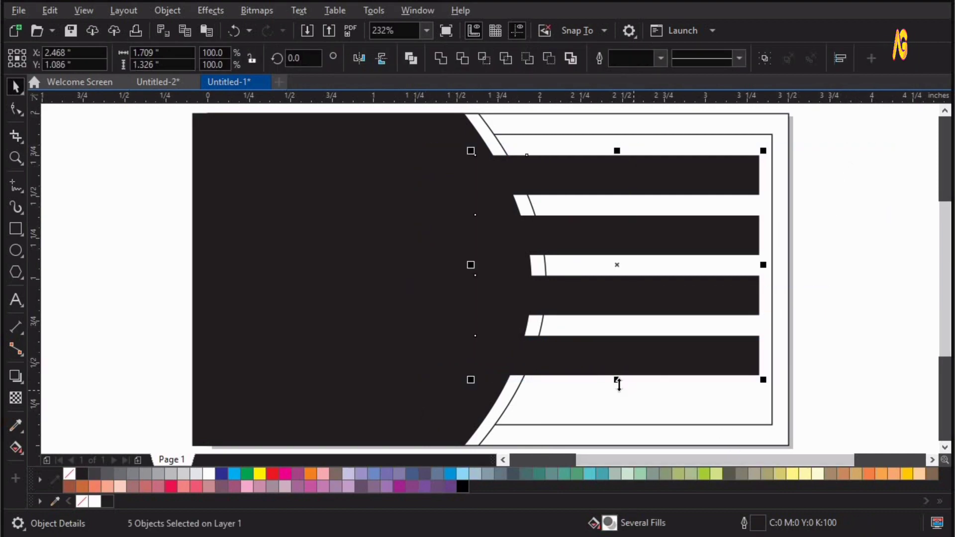
pyautogui.moveTo(616, 382); pyautogui.dragTo(619, 405)
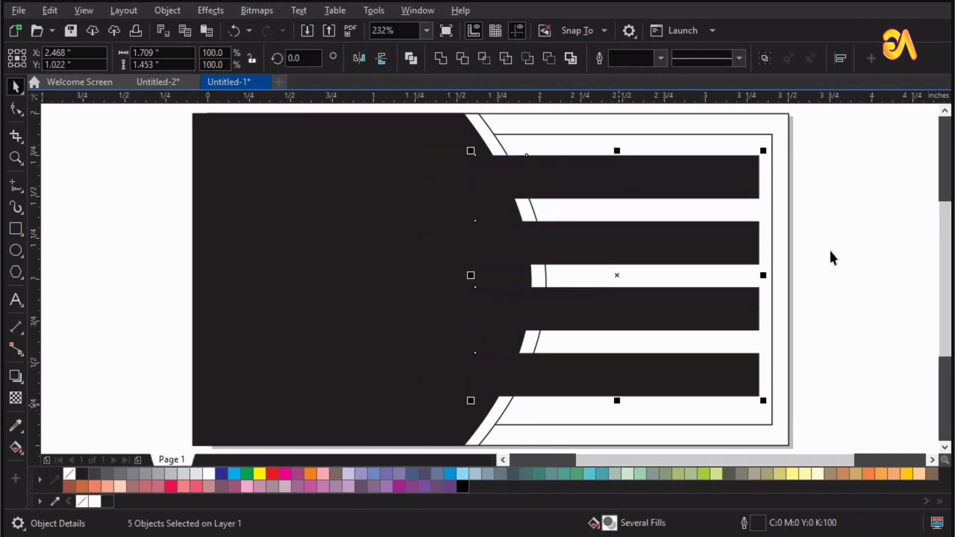
# Step: Group the black bars, align the group to the inner rectangle's right edge, and center it vertically on that rectangle
pyautogui.click(835, 244)
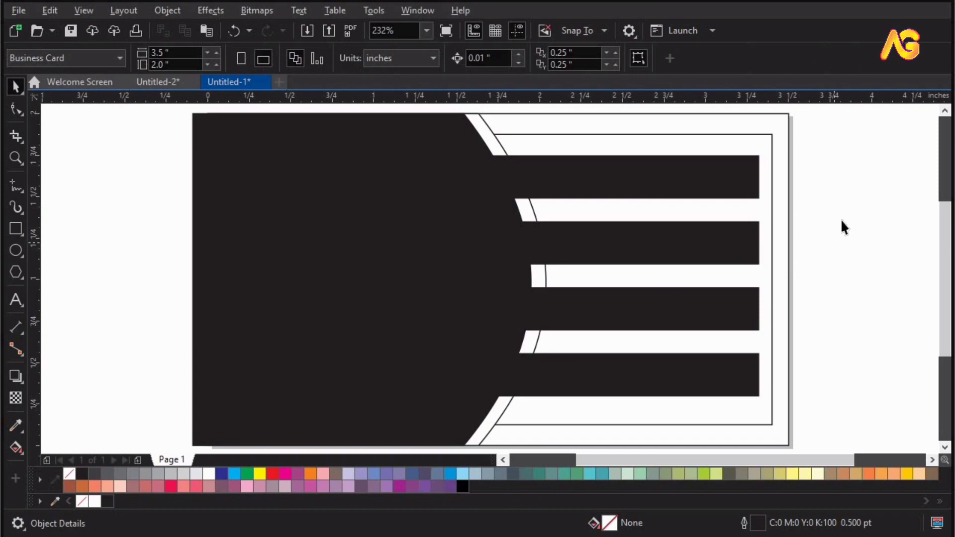
pyautogui.moveTo(818, 144); pyautogui.dragTo(406, 410)
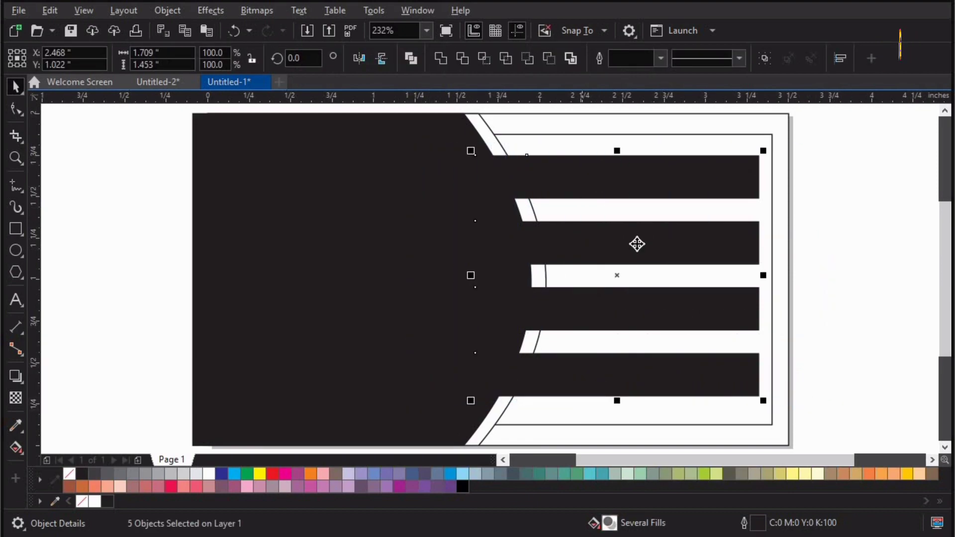
pyautogui.keyDown('shift'); pyautogui.click(673, 137); pyautogui.keyUp('shift')
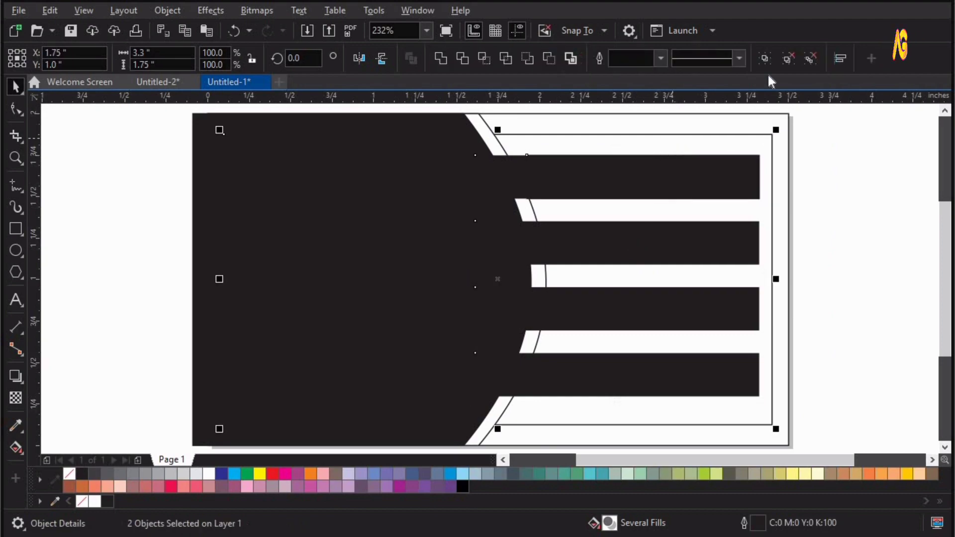
pyautogui.click(841, 59)
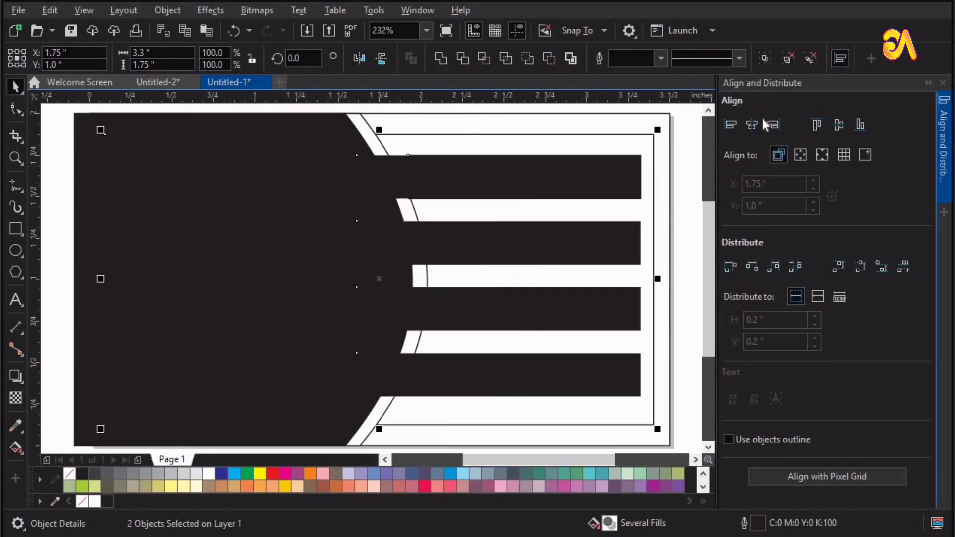
pyautogui.click(751, 125)
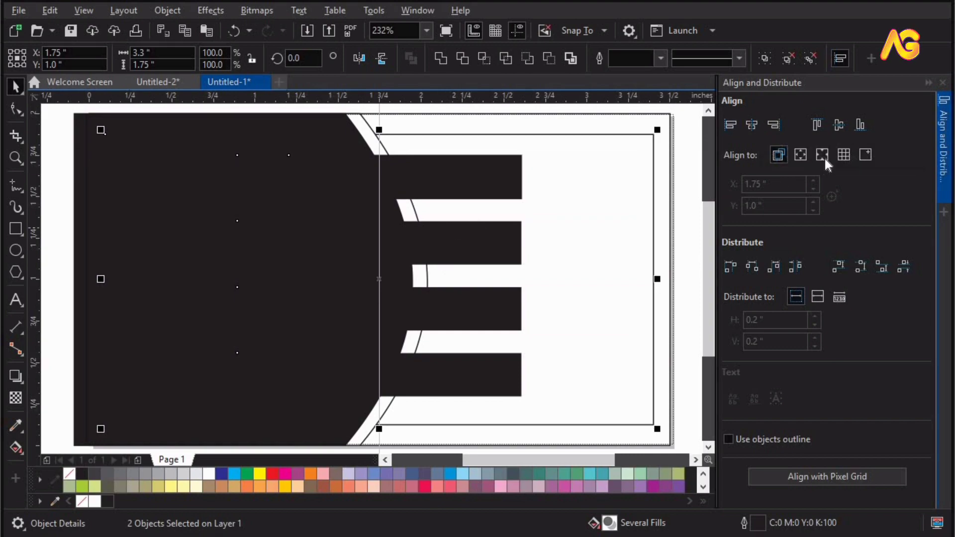
pyautogui.click(838, 125)
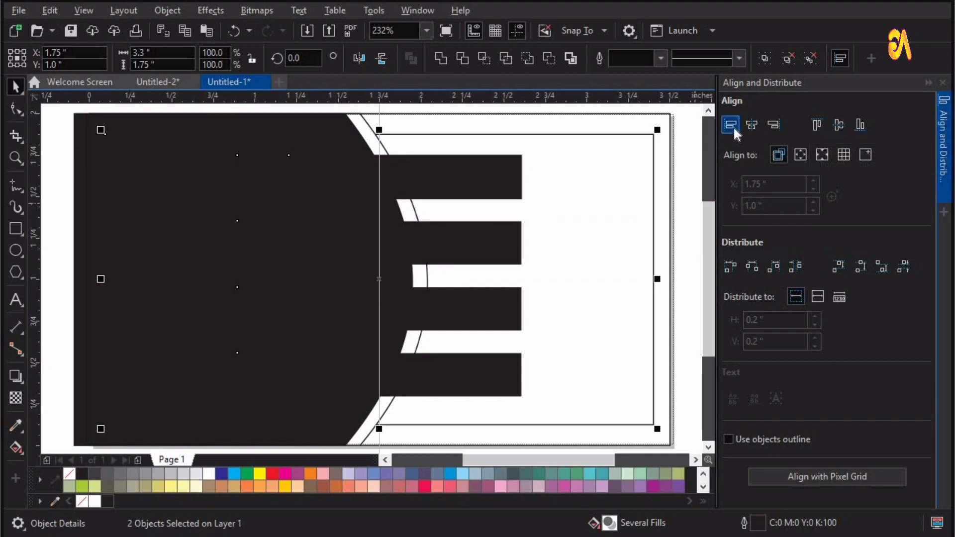
pyautogui.click(774, 125)
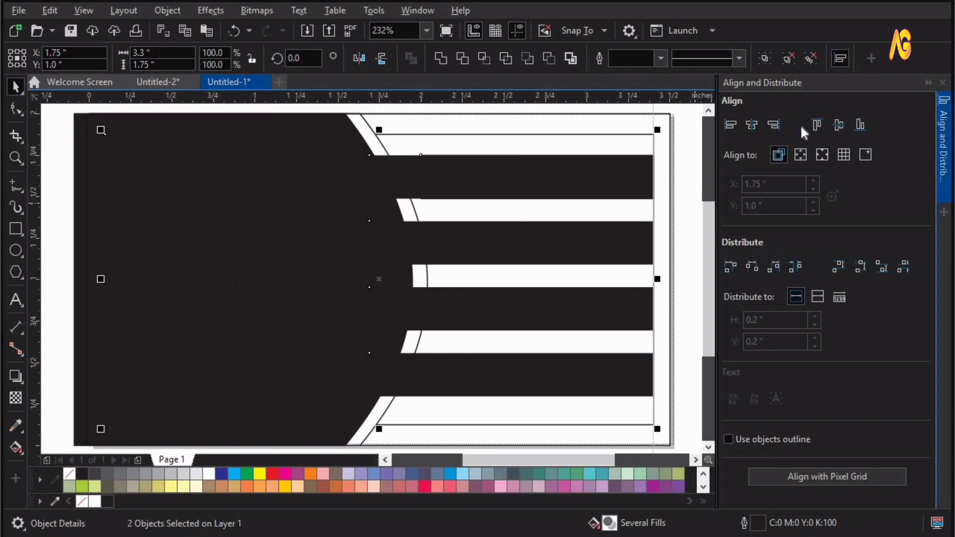
pyautogui.click(838, 127)
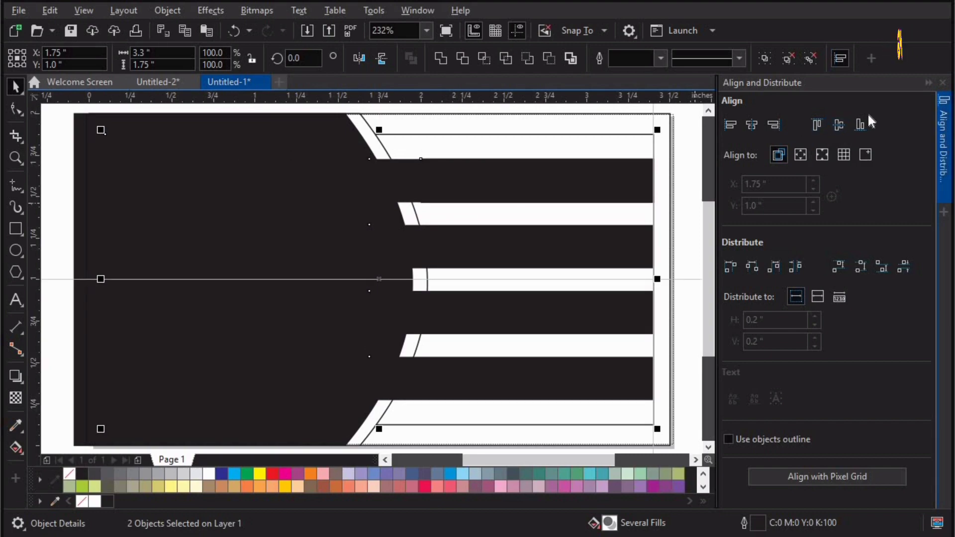
pyautogui.click(942, 83)
pyautogui.press('Escape')
# Step: PowerClip the grouped black bars inside the inner rectangle
pyautogui.click(718, 179)
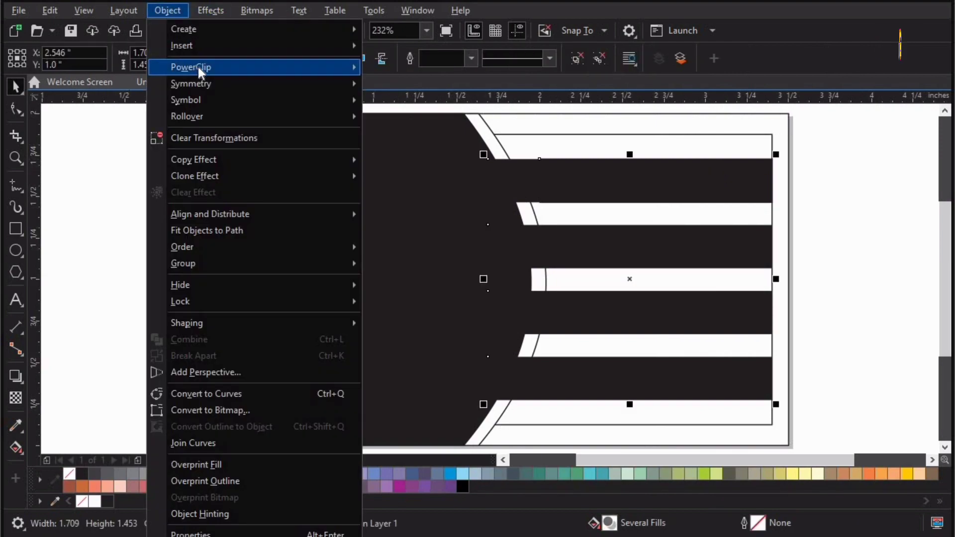
pyautogui.moveTo(198, 67)
pyautogui.click(395, 69)
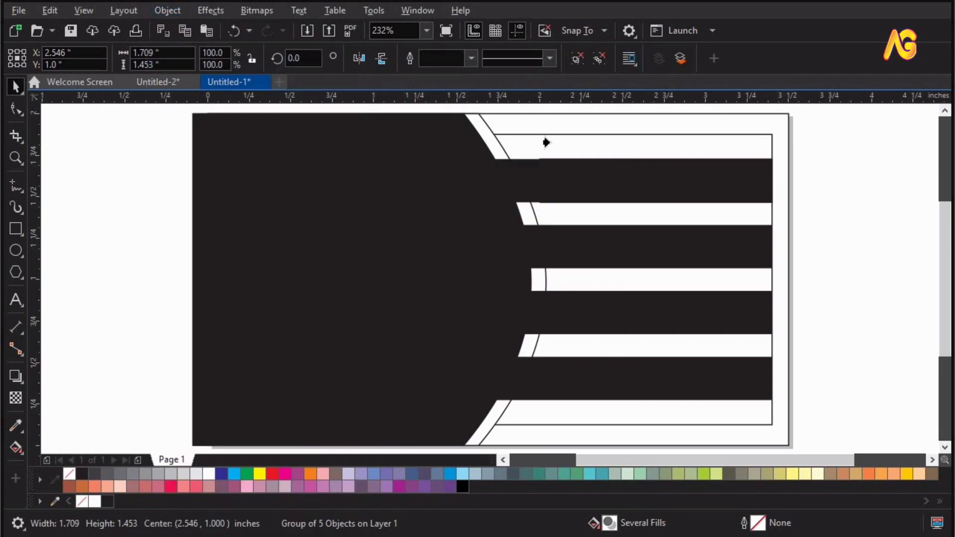
pyautogui.click(589, 150)
pyautogui.click(861, 209)
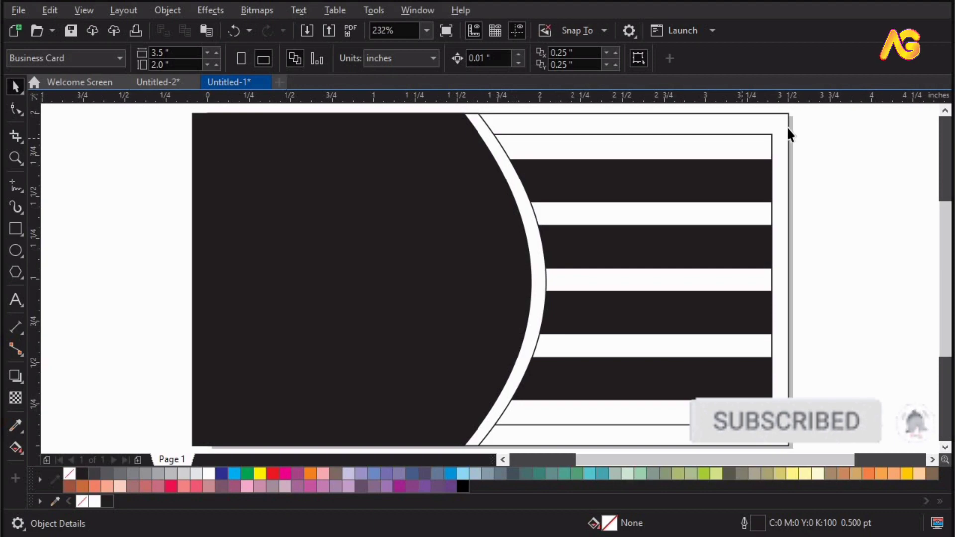
# Step: Remove the outline from the white bowed shape bordering the black panel
pyautogui.click(500, 144)
pyautogui.click(366, 249)
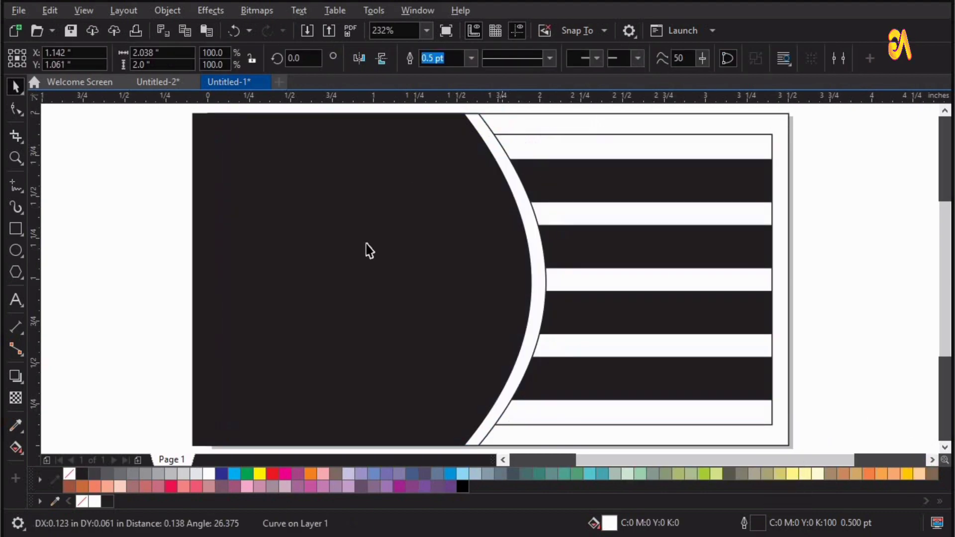
pyautogui.rightClick(70, 472)
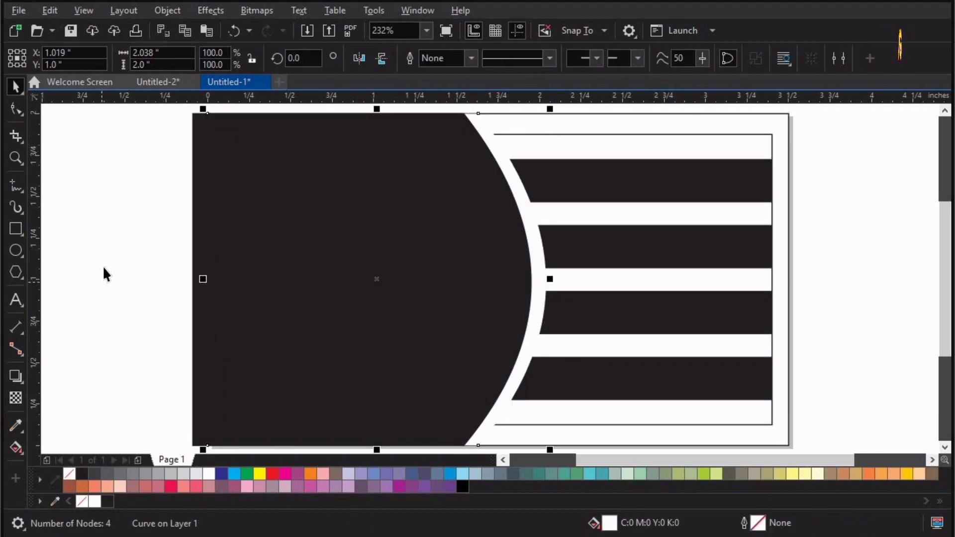
pyautogui.click(103, 269)
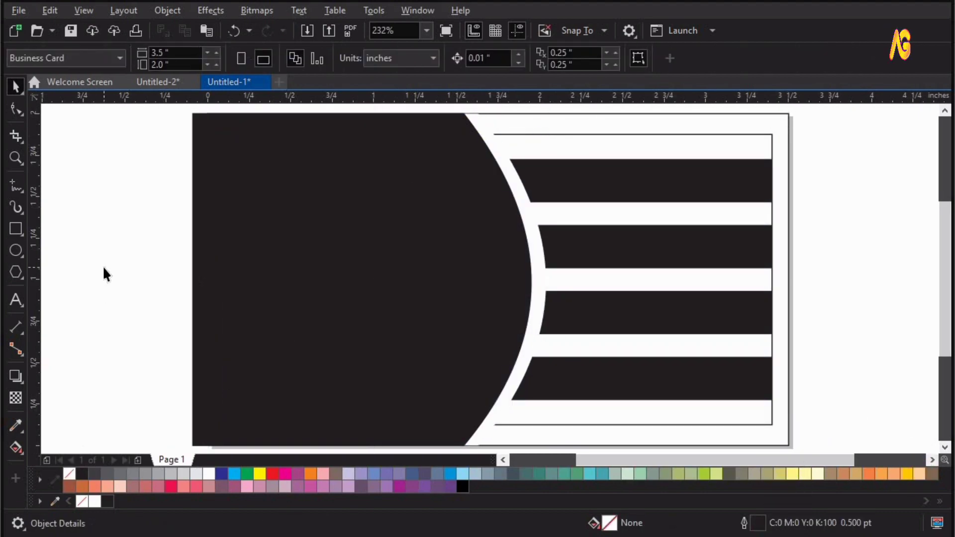
pyautogui.click(768, 134)
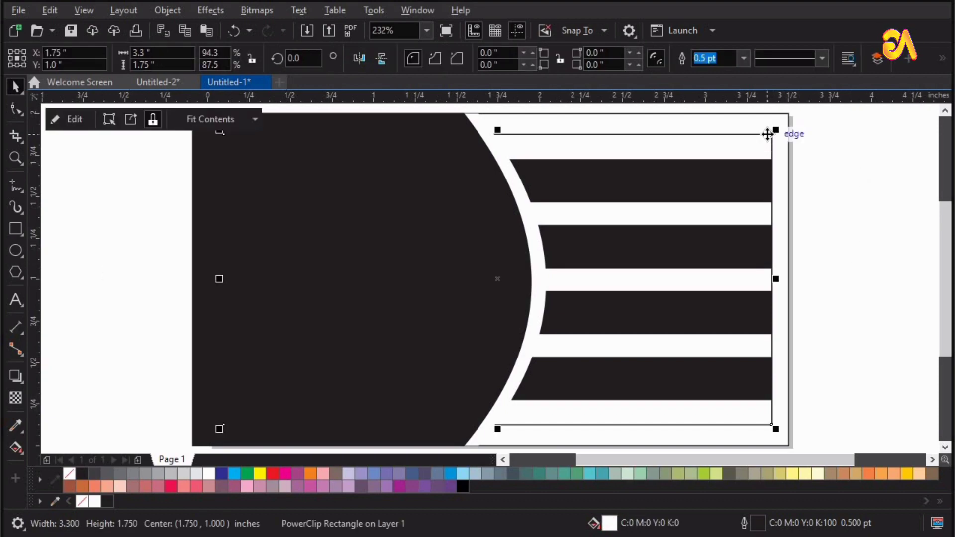
pyautogui.press('Escape')
pyautogui.click(491, 130)
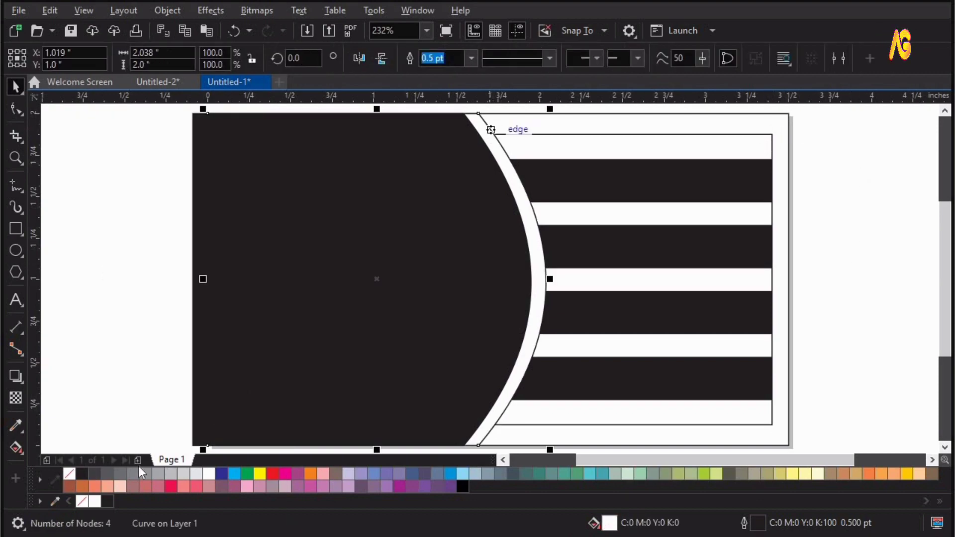
pyautogui.rightClick(41, 476)
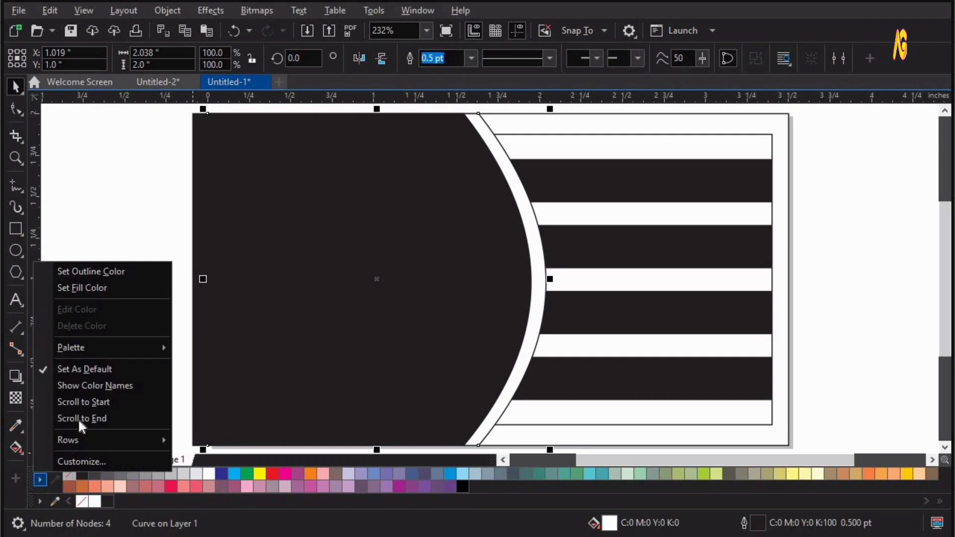
pyautogui.click(67, 271)
# Step: Set the outline of the unfilled 3.3 by 1.75 inch rectangle in front to 90% black
pyautogui.click(881, 159)
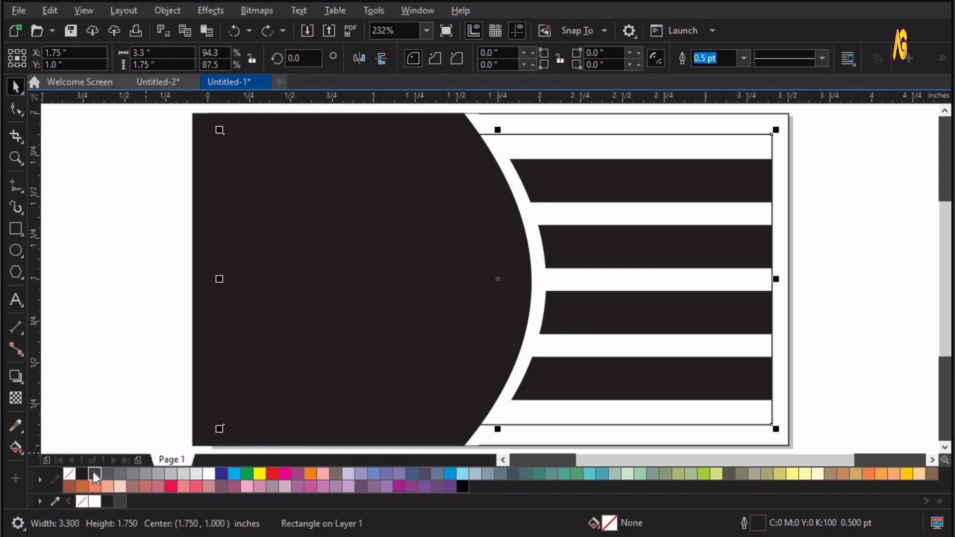
pyautogui.rightClick(95, 477)
pyautogui.click(886, 175)
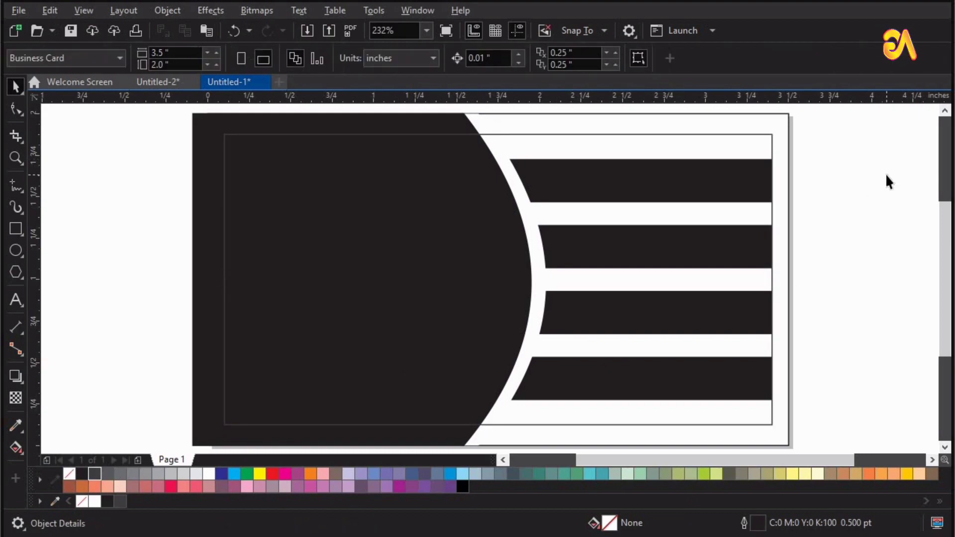
# Step: Move the curved house photo onto the black panel and center it on the panel horizontally and vertically
pyautogui.moveTo(762, 196); pyautogui.dragTo(339, 195)
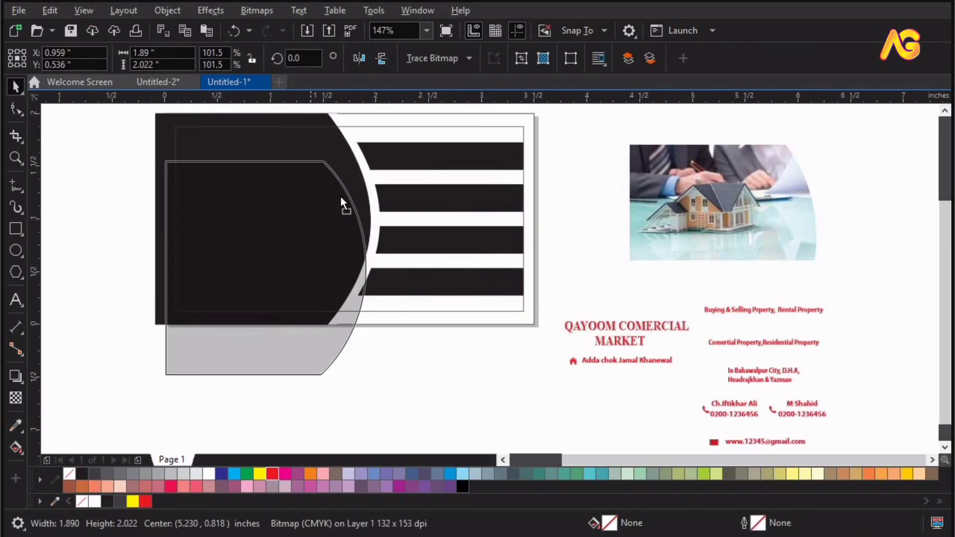
pyautogui.moveTo(90, 353); pyautogui.dragTo(632, 71)
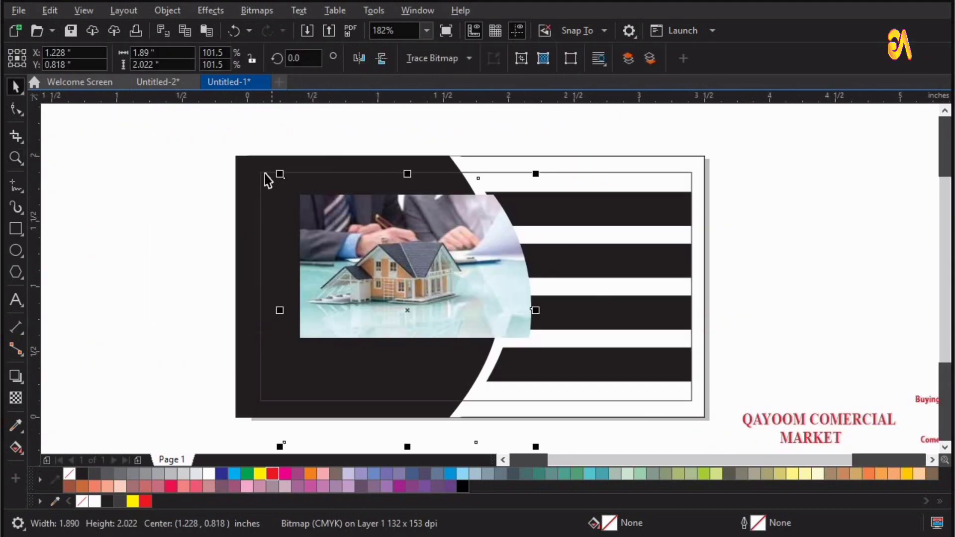
pyautogui.keyDown('shift'); pyautogui.click(252, 165); pyautogui.keyUp('shift')
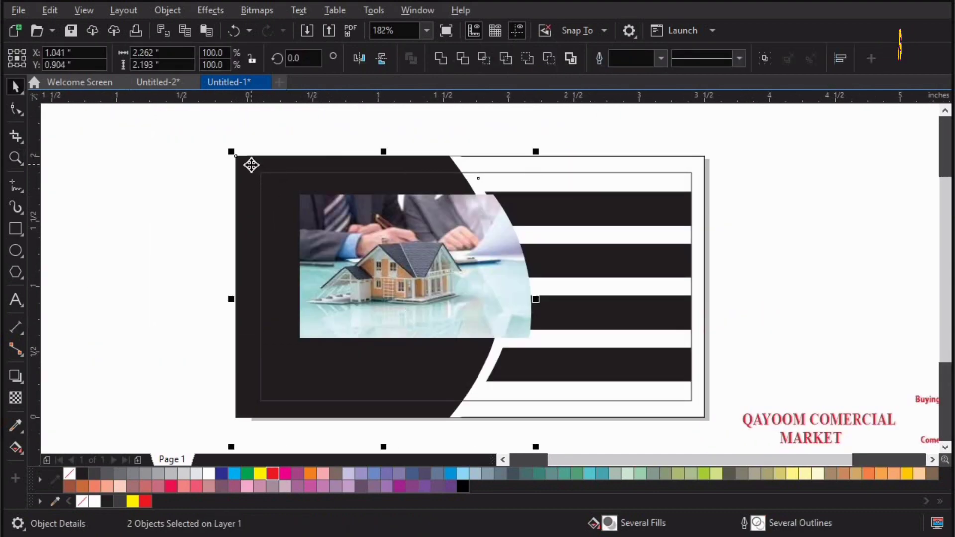
pyautogui.press('c')
pyautogui.press('c')
pyautogui.click(210, 250)
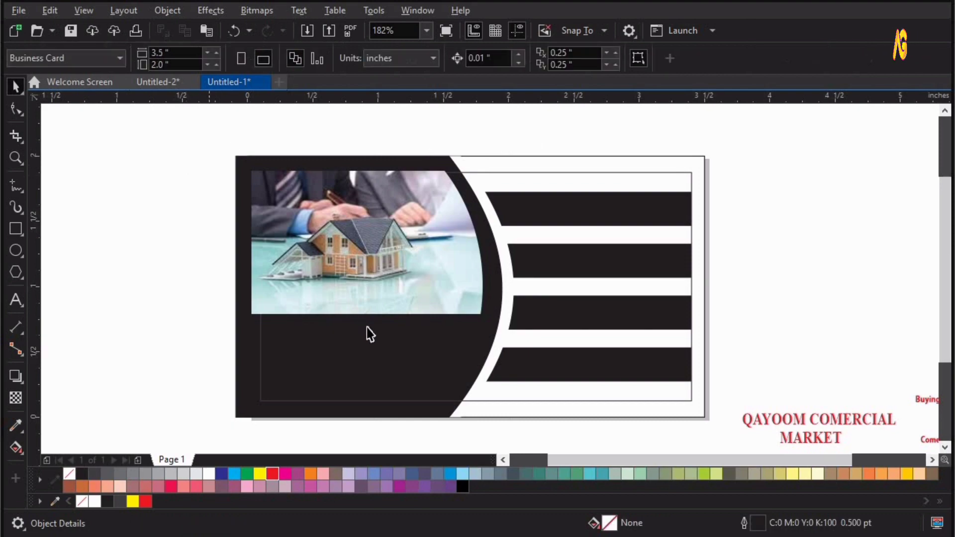
# Step: Place the buying and selling, residential property and service-area texts on the first, second and third black bars respectively
pyautogui.press('F4')
pyautogui.moveTo(730, 312); pyautogui.dragTo(414, 156)
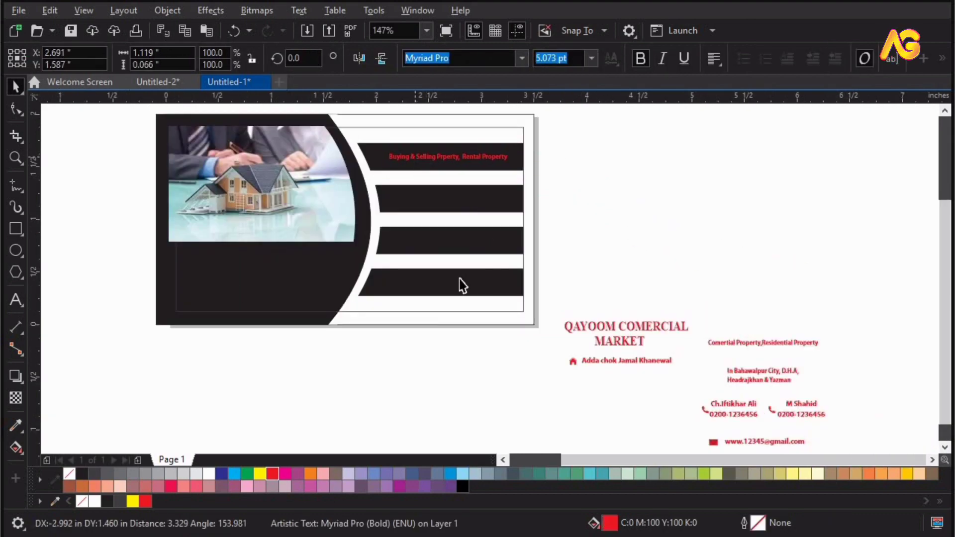
pyautogui.moveTo(726, 343); pyautogui.dragTo(425, 198)
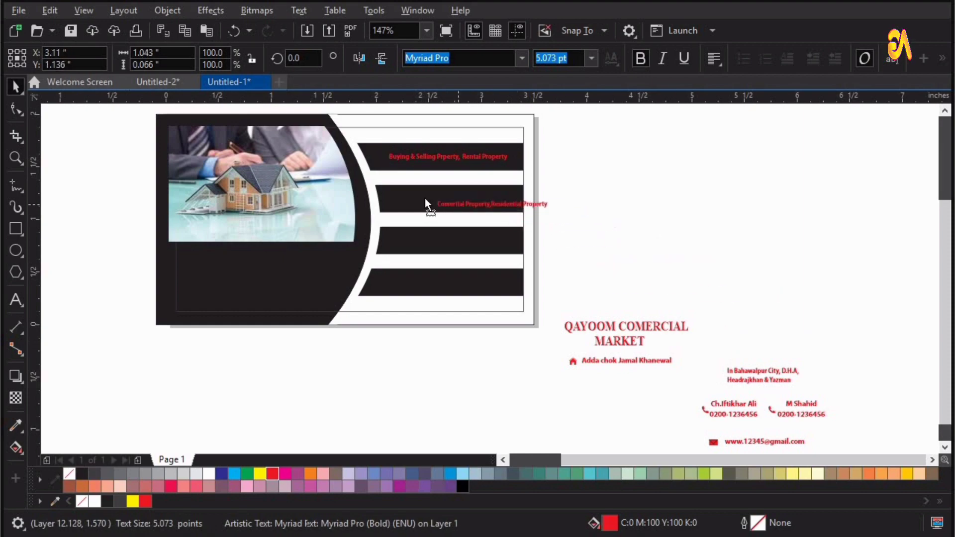
pyautogui.click(747, 373)
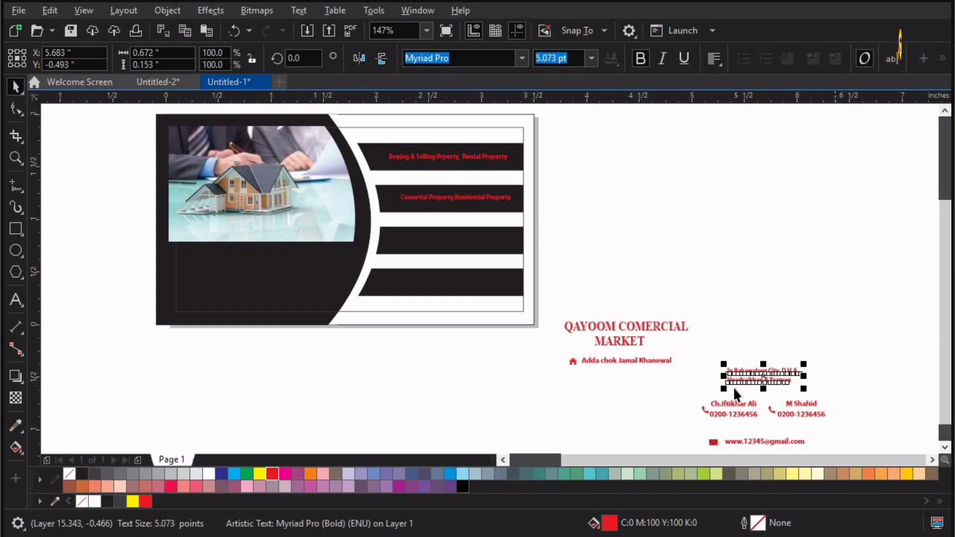
pyautogui.moveTo(711, 388); pyautogui.dragTo(712, 388)
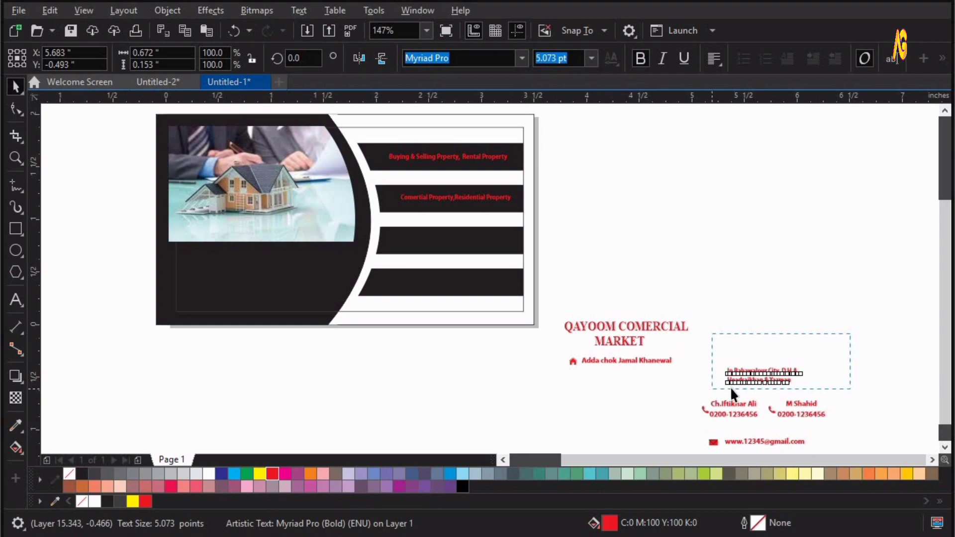
pyautogui.moveTo(449, 266); pyautogui.dragTo(443, 250)
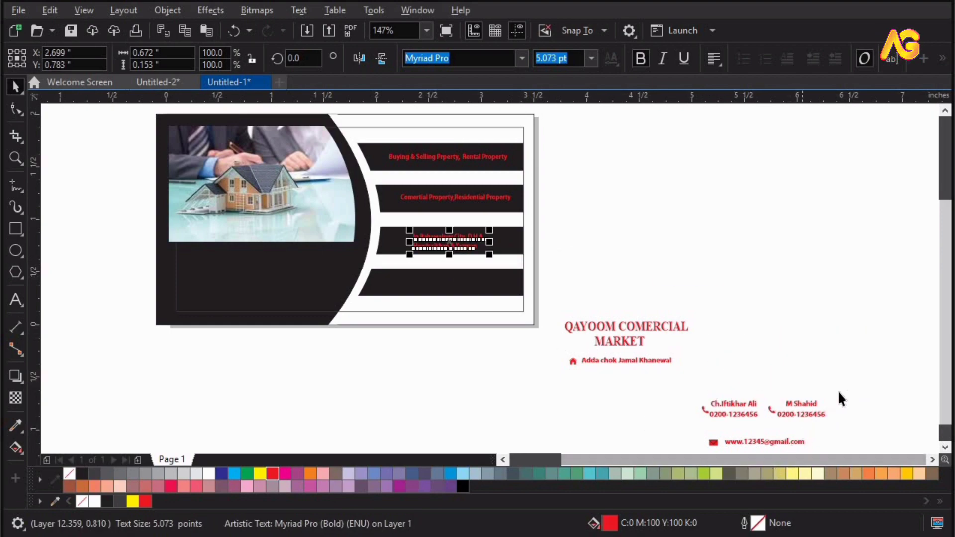
# Step: Rework the clipped stripes into five more closely spaced bars and shift the three placed texts to match them
pyautogui.moveTo(863, 378); pyautogui.dragTo(689, 420)
pyautogui.press('z')
pyautogui.moveTo(251, 314); pyautogui.dragTo(649, 92)
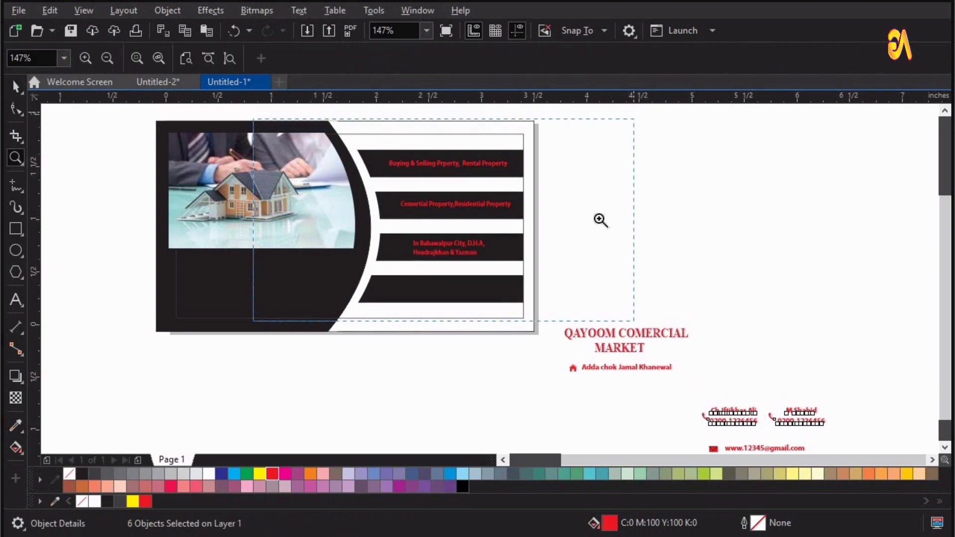
pyautogui.press('space')
pyautogui.click(594, 224)
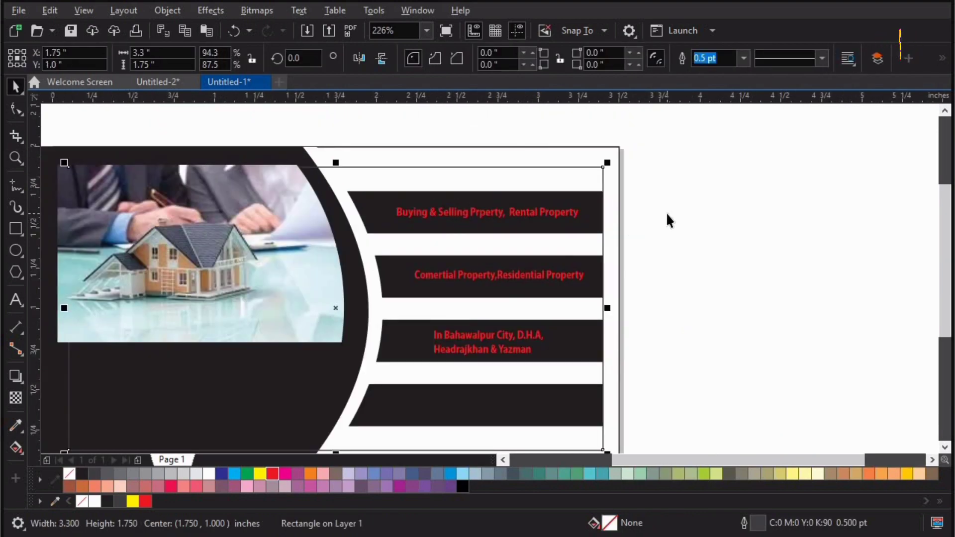
pyautogui.press('F3')
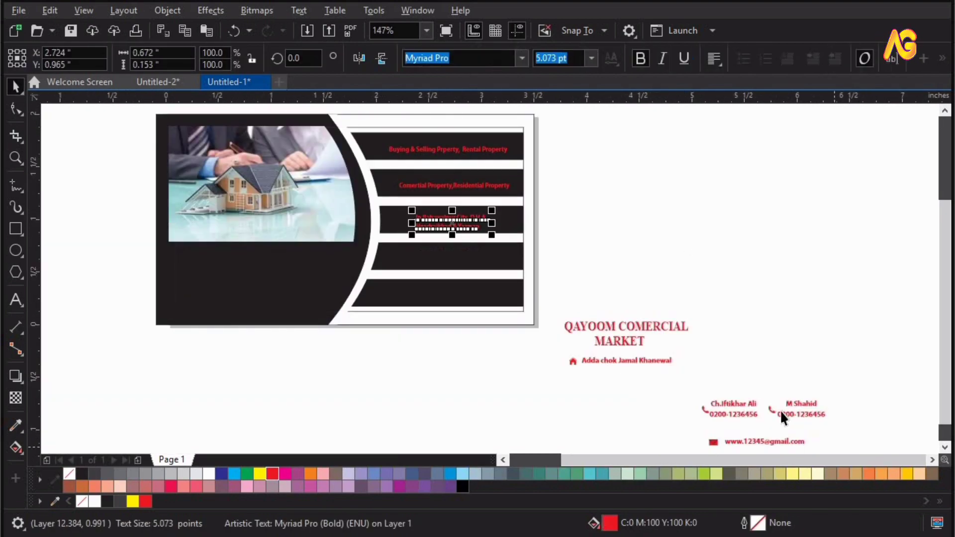
# Step: Move the two contact names with their phone icons and numbers onto the fourth bar
pyautogui.click(780, 413)
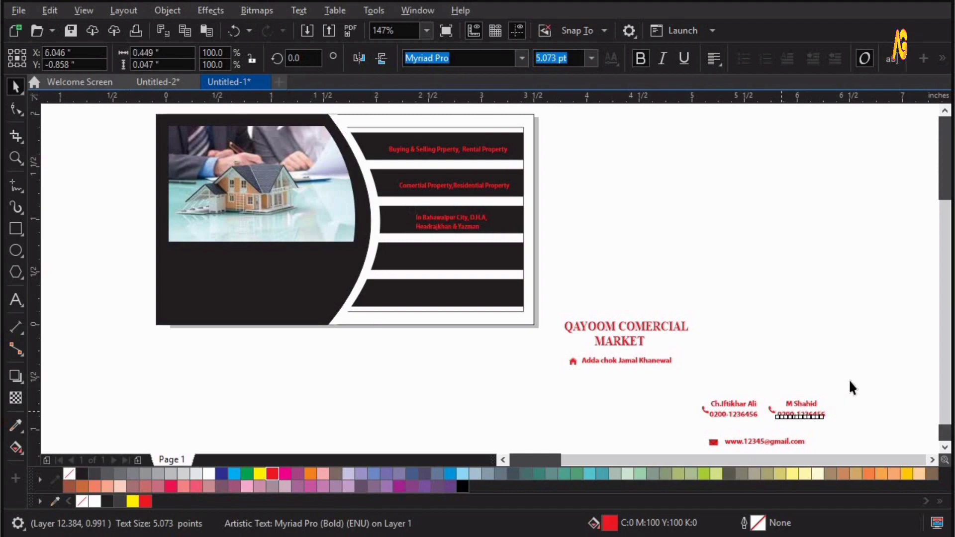
pyautogui.moveTo(849, 379); pyautogui.dragTo(686, 417)
pyautogui.moveTo(762, 407); pyautogui.dragTo(455, 255)
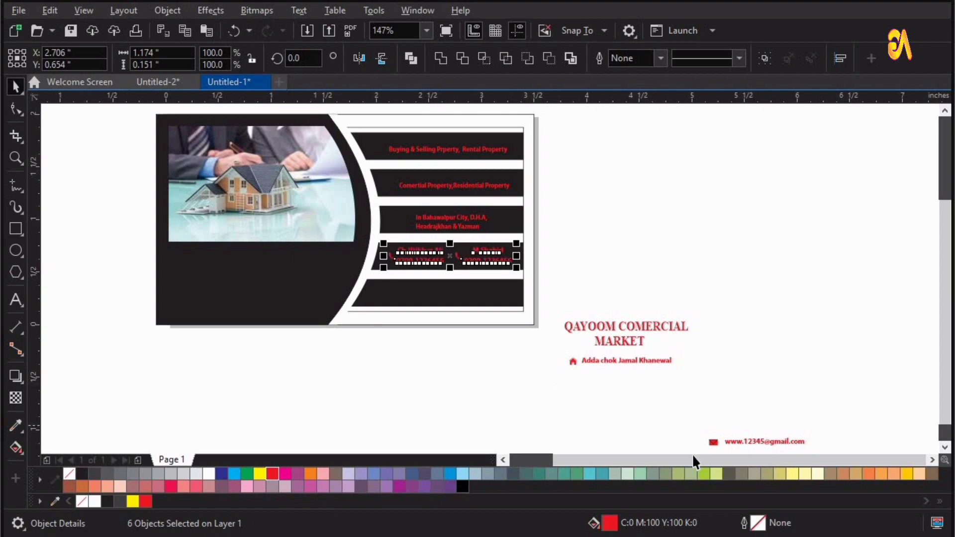
# Step: Move the envelope icon and the e-mail line onto the fifth bar
pyautogui.scroll(-1, 743, 418)
pyautogui.moveTo(848, 397); pyautogui.dragTo(699, 432)
pyautogui.moveTo(755, 418); pyautogui.dragTo(433, 272)
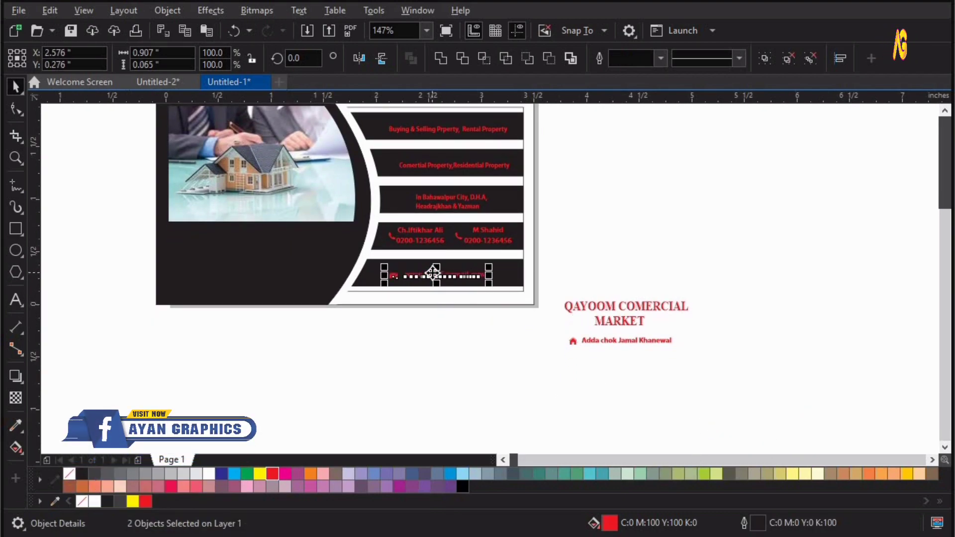
# Step: Move the QAYOOM COMERCIAL MARKET title with its home icon and address line onto the black panel below the photo
pyautogui.scroll(1, 419, 297)
pyautogui.moveTo(884, 340); pyautogui.dragTo(267, 295)
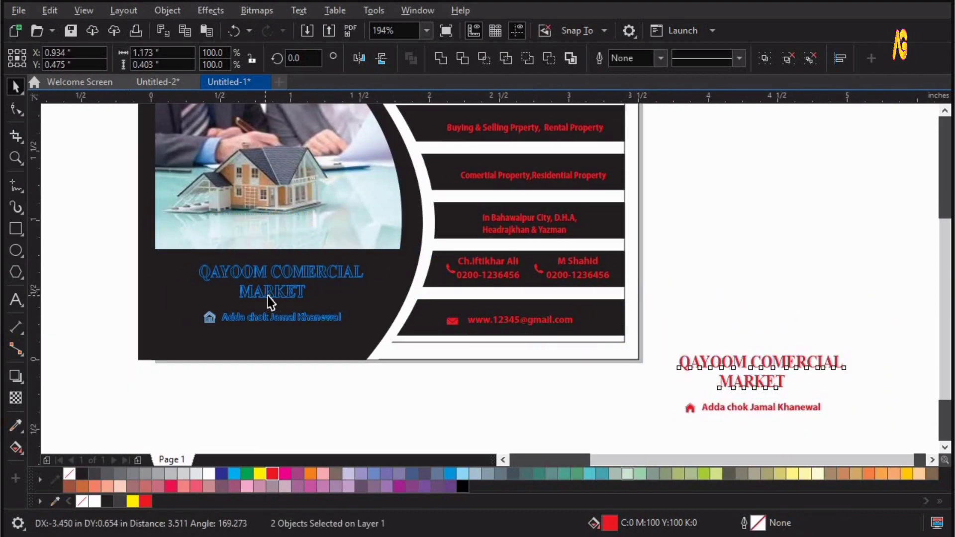
# Step: Recolour the QAYOOM COMERCIAL MARKET title, its address line and all texts and icons on the five bars white
pyautogui.click(209, 474)
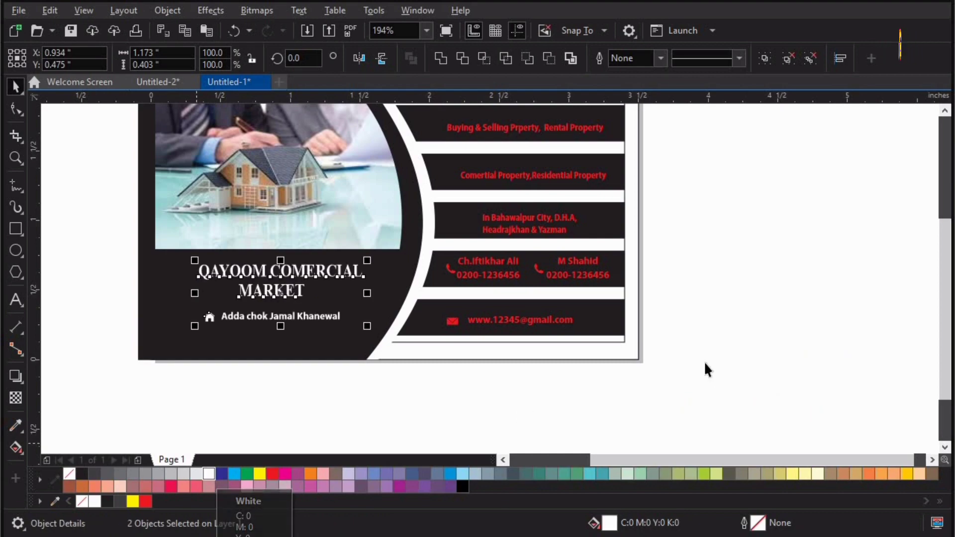
pyautogui.hotkey('shift', 'F4')
pyautogui.moveTo(549, 390); pyautogui.dragTo(529, 414)
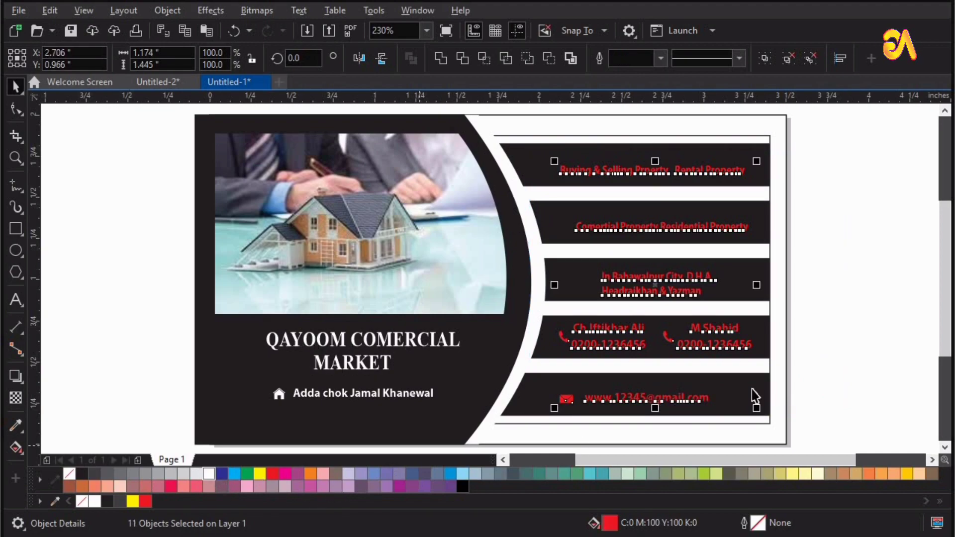
pyautogui.click(862, 260)
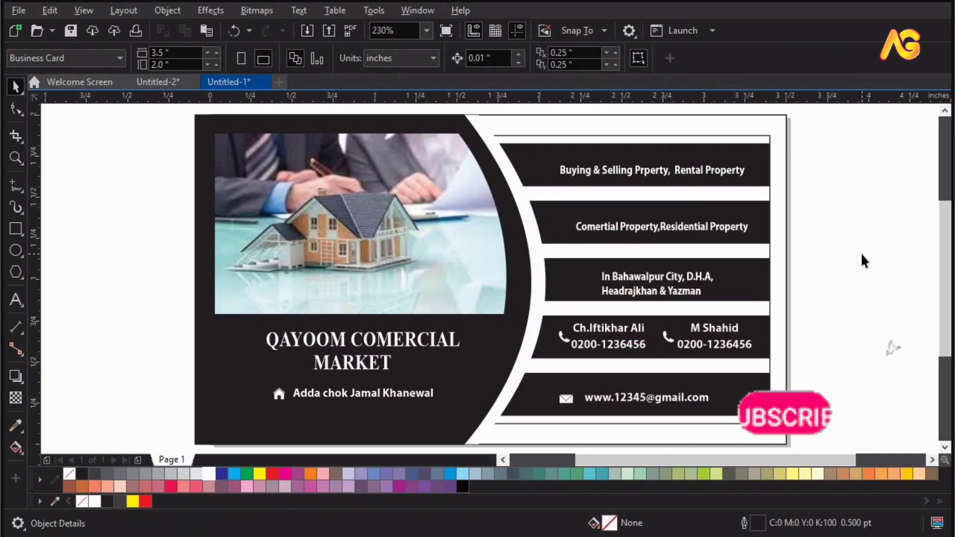
# Step: Delete the inner frame rectangle and remove the outline from the 3.5 by 2 inch card background
pyautogui.click(753, 135)
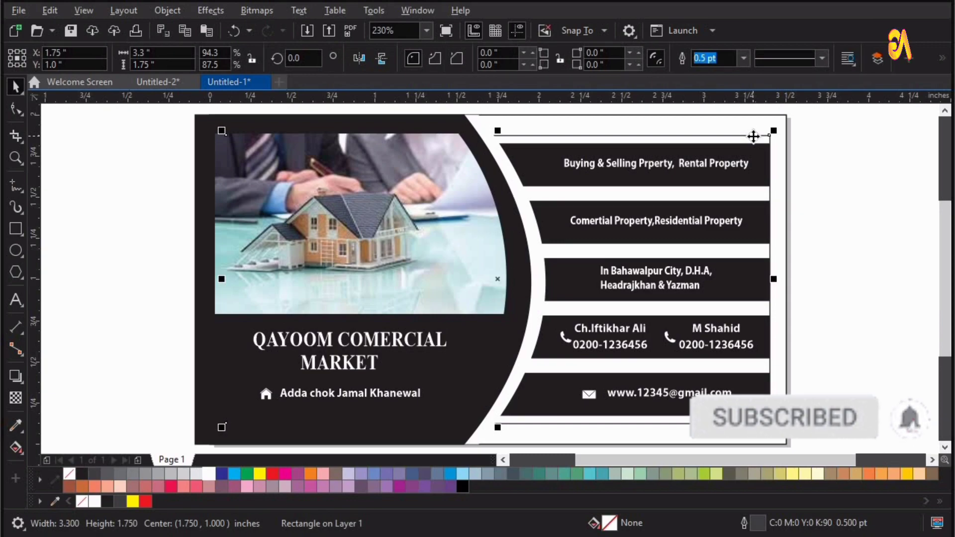
pyautogui.press('Delete')
pyautogui.click(618, 128)
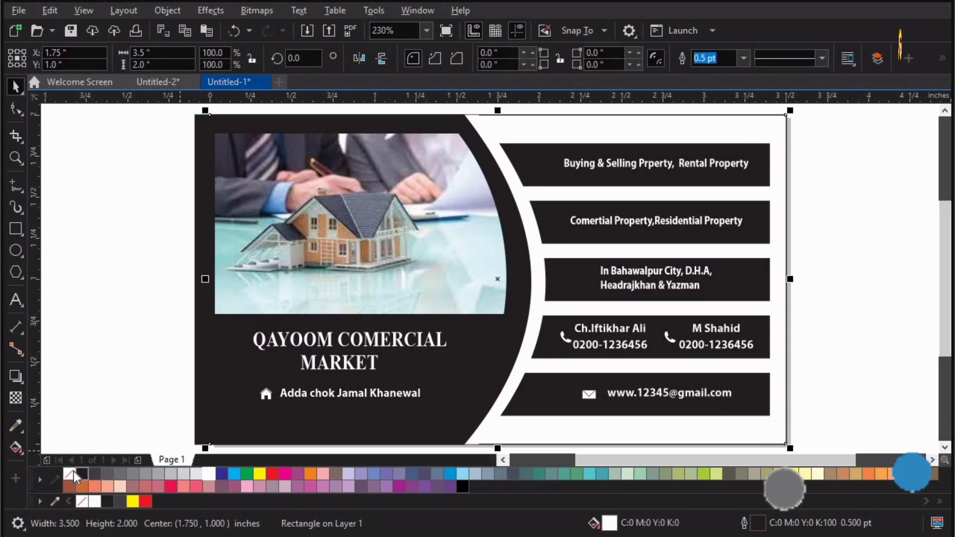
pyautogui.click(114, 282)
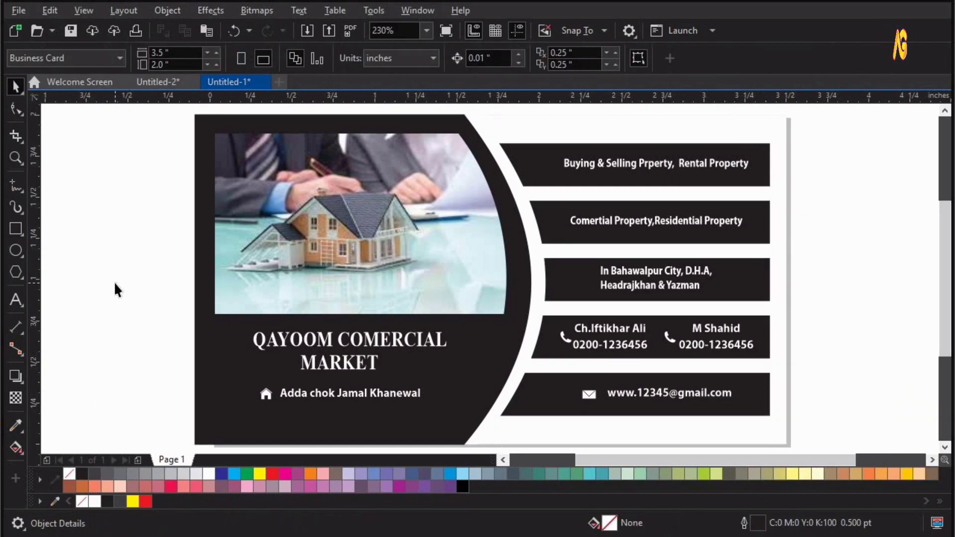